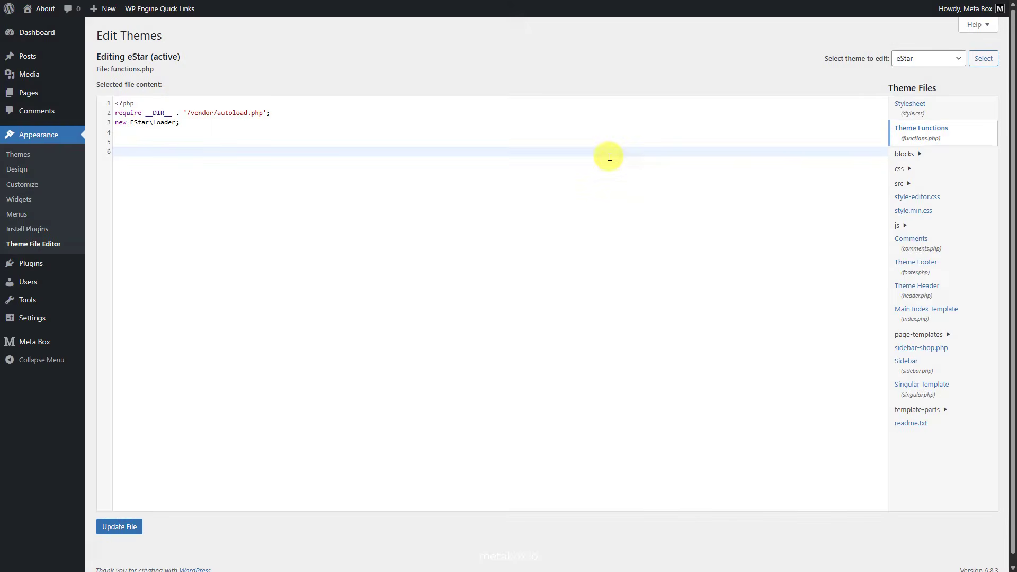
Step: Add code to functions.php that registers the payment model and creates the payments table with date, amount and status columns
type("add_action( hook_name: 'init', callback: function (): void { \tmb_register_model( name: 'payment', args: [ \t\t'table' => 'payments', \t\t'labels' => [ \t\t\t'name' => 'Payments', \t\t\t'singular_name' => 'Payment', \t\t], \t\t'menu_icon' => 'dashicons-money-alt', \t\t'supports' => [ 'author', 'published_date', 'modified_date' ], \t] ); } );")
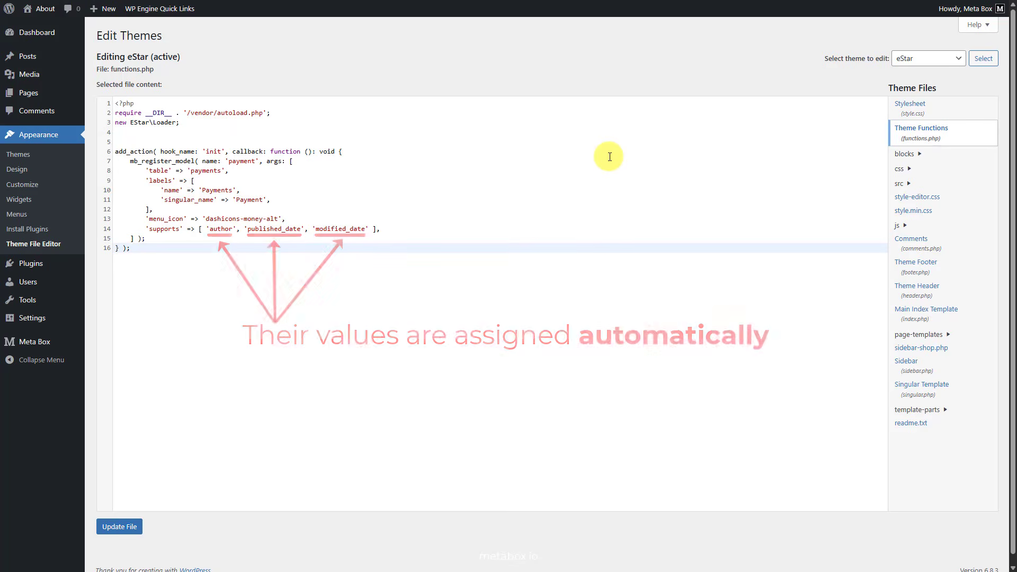
key("Return")
Step: Add the Payment Details meta box code with date, amount and status fields, and update functions.php
key("Return")
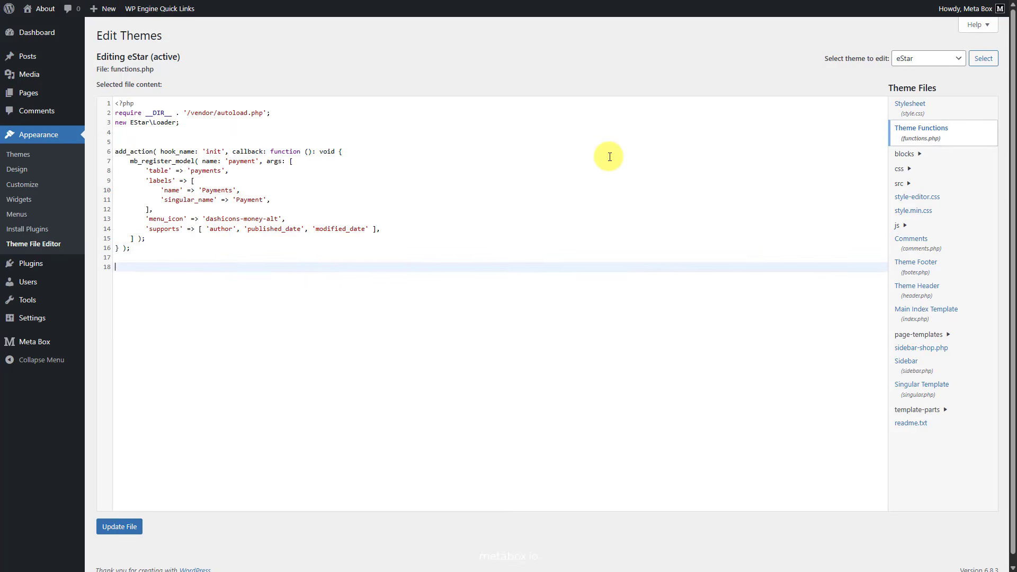
type("add_action( hook_name: 'init', callback: function (): void {     MetaBox\\CustomTable\\API::create( table: 'payments', columns: [         'date' => 'DATETIME',         'amount' => 'BIGINT',         'status' => 'VARCHAR(20)',     ] ); } );")
key("Return")
key("Return")
key("ctrl+v")
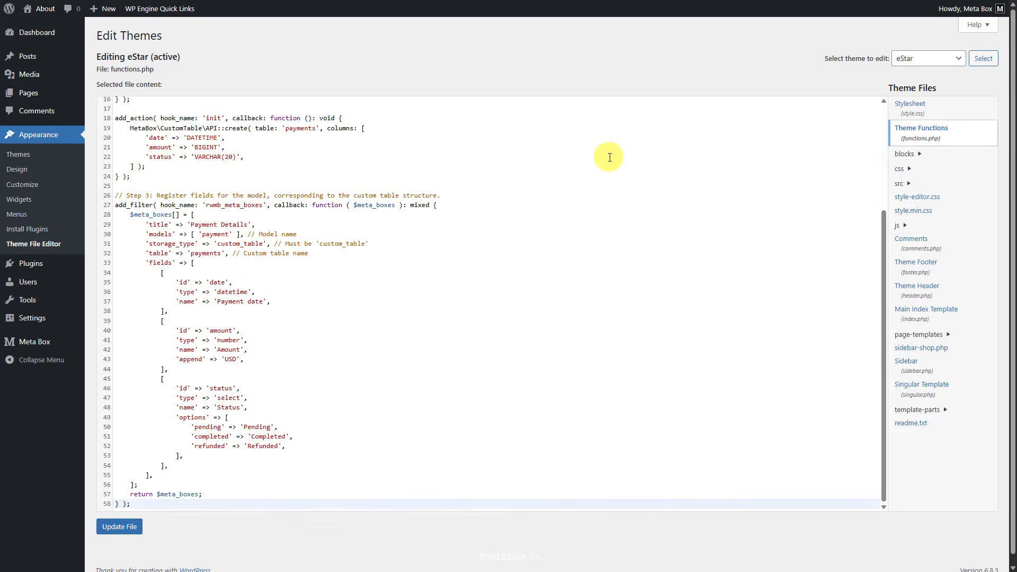
scroll(628, 223, "up", 3)
left_click(116, 527)
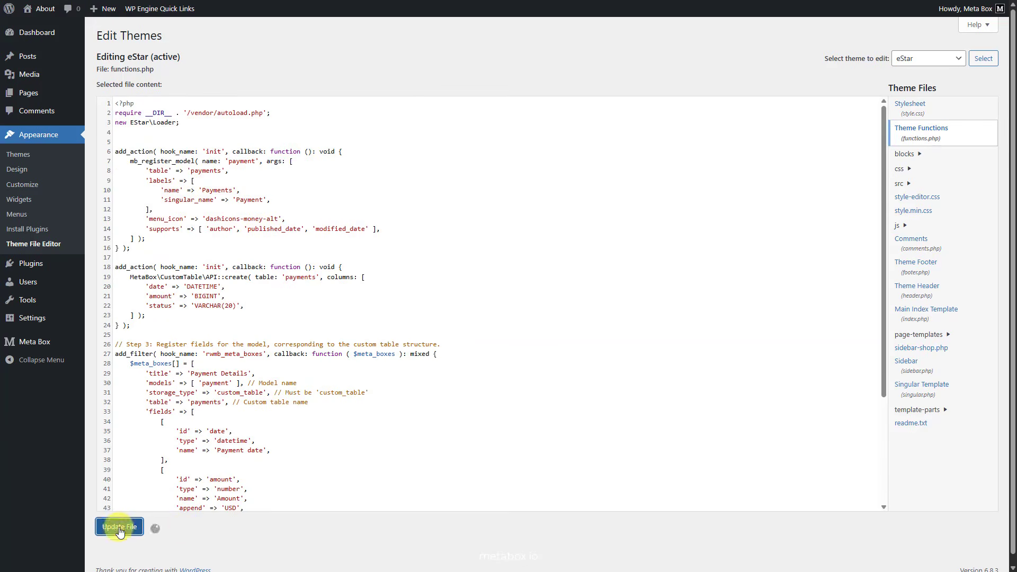
Step: Reload the admin page and start a new item under Payments
right_click(217, 70)
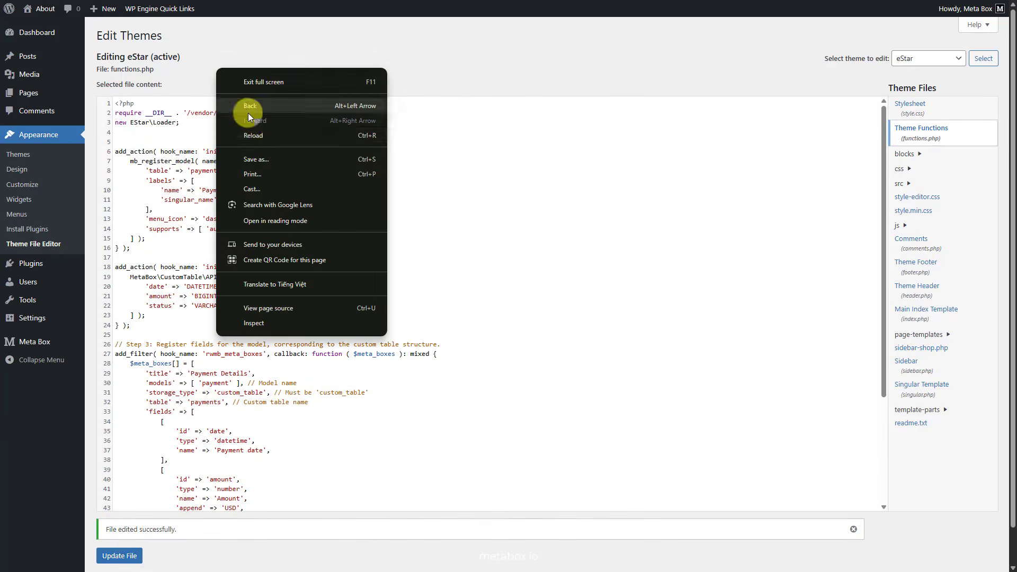
left_click(277, 138)
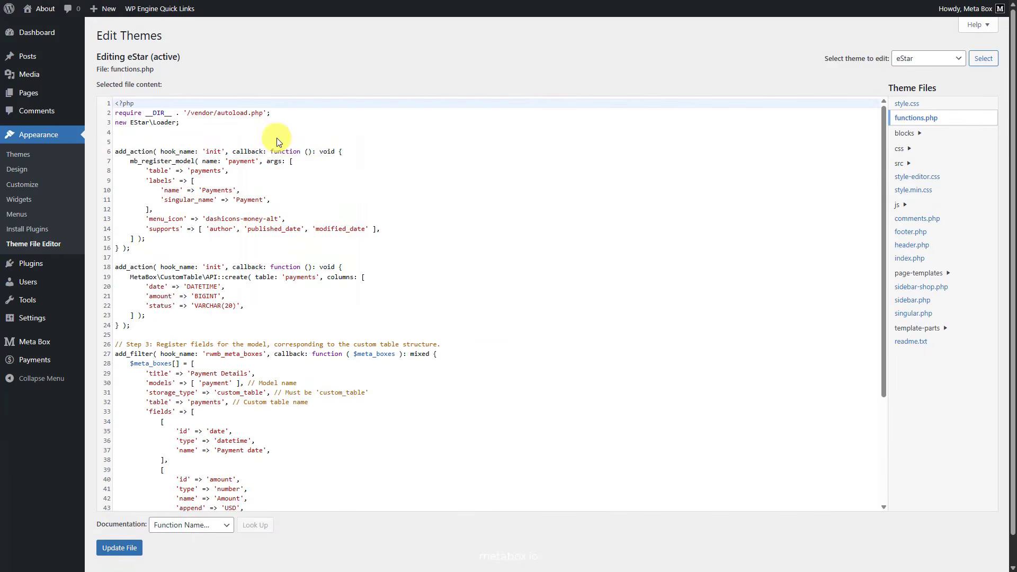
left_click(33, 360)
left_click(170, 35)
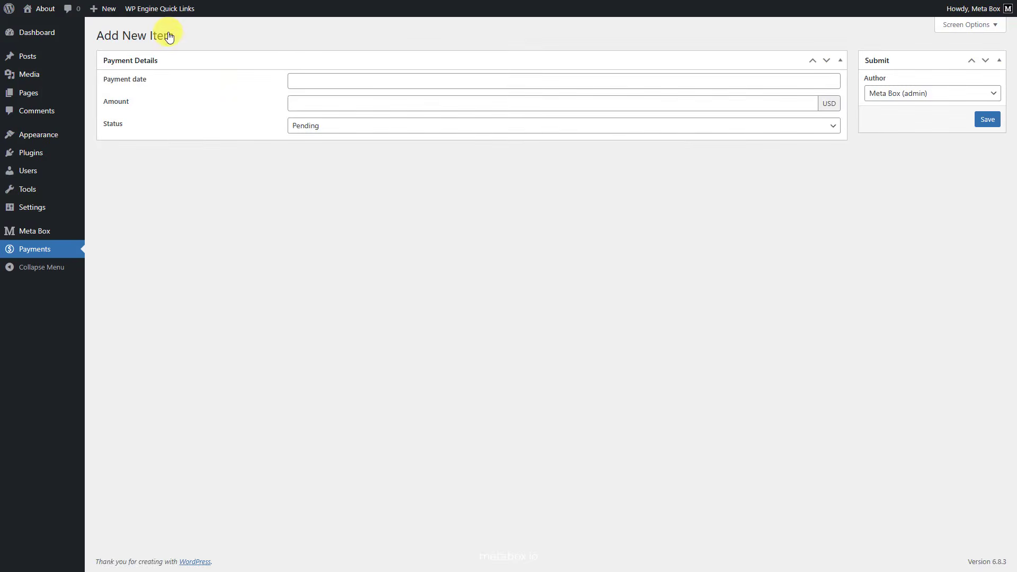
left_click(406, 82)
left_click(379, 159)
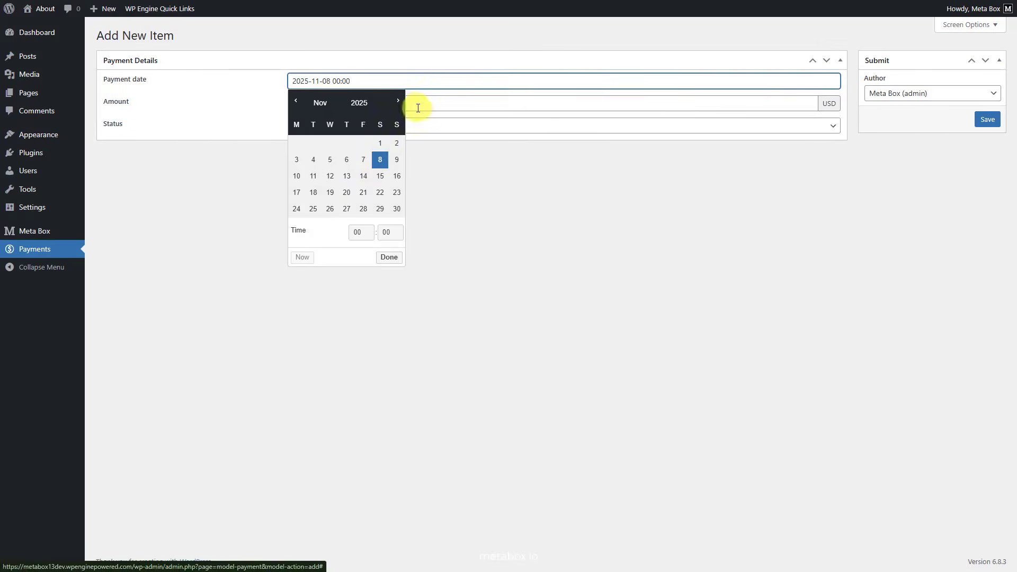
left_click(438, 103)
type("150")
left_click(407, 128)
left_click(382, 155)
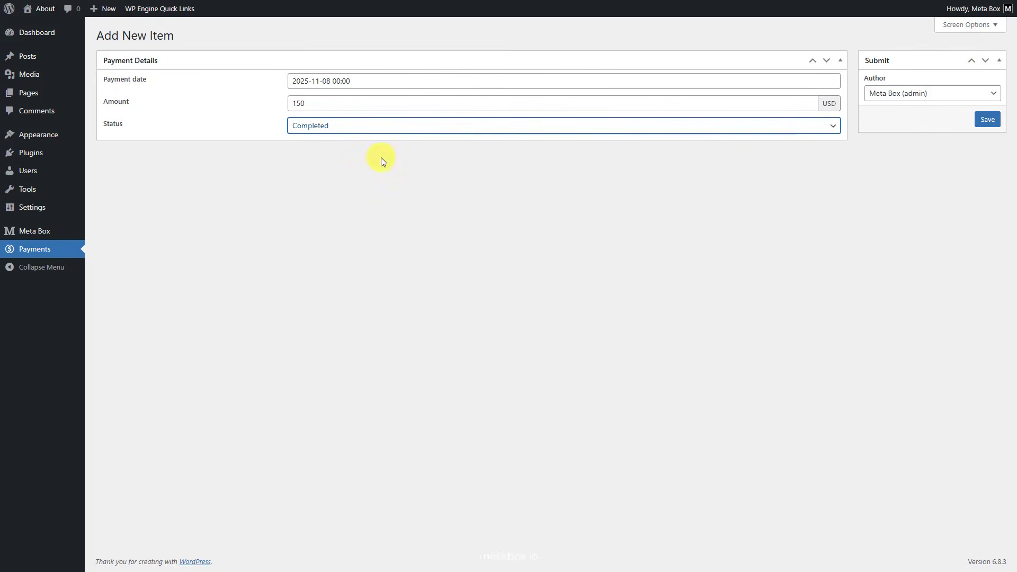
Step: Assign the Meta Box admin account as the payment's author and save the item
left_click(941, 98)
left_click(937, 138)
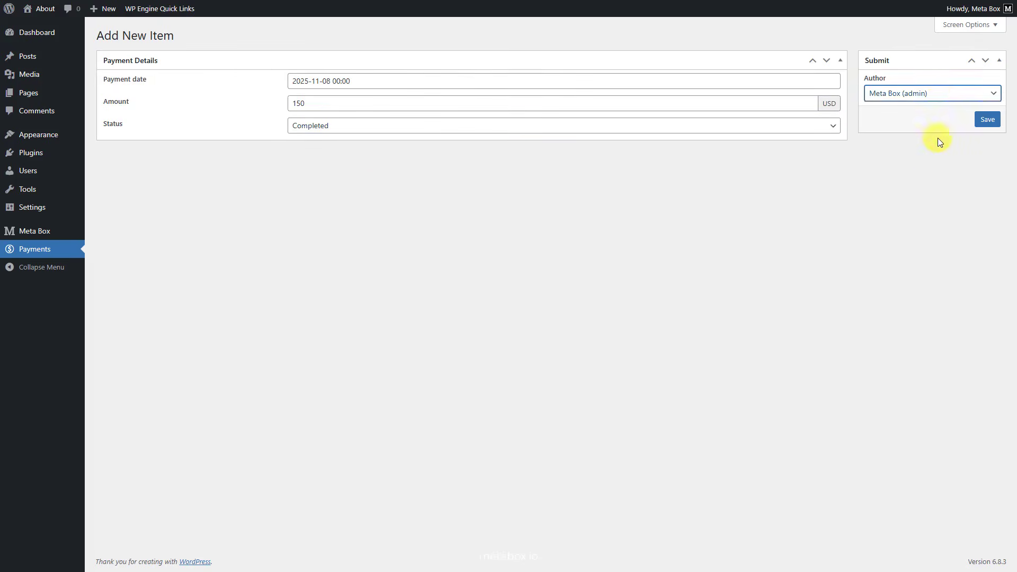
left_click(986, 121)
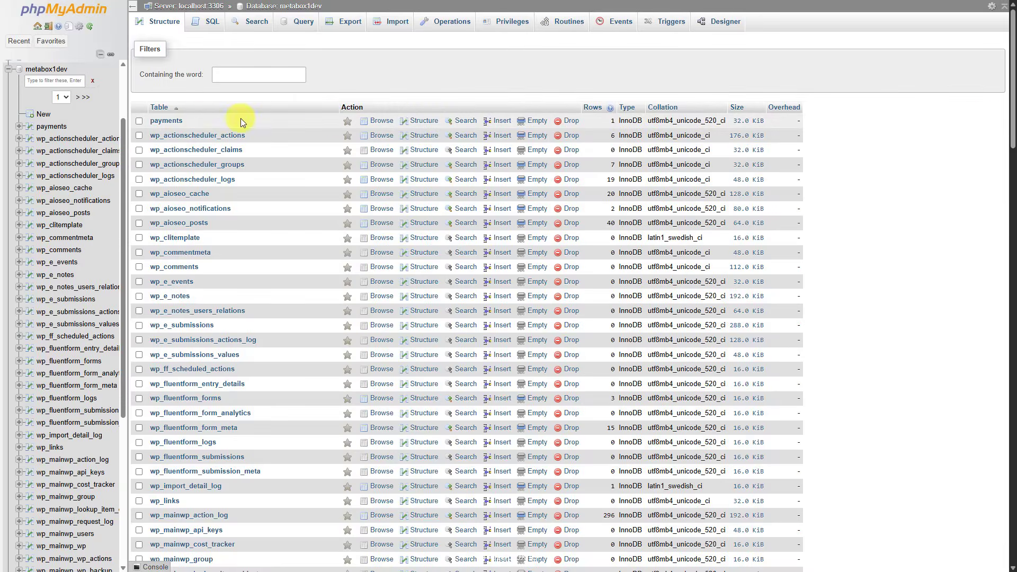
Step: Switch to phpMyAdmin and open the payments table to examine its stored rows
left_click(170, 120)
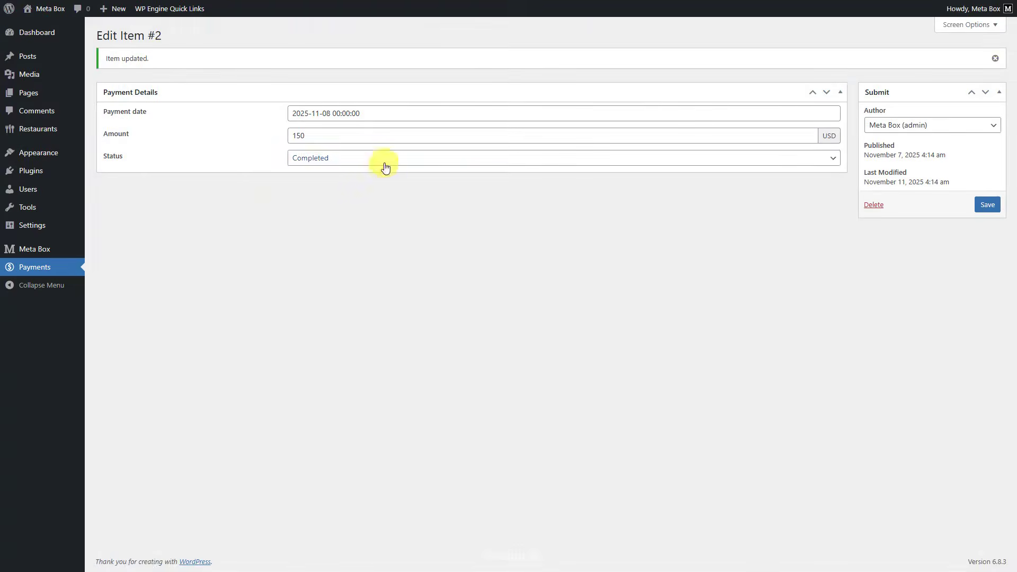
Step: Switch back to WordPress, set the payment's status to Refunded and save the item
left_click(385, 167)
left_click(347, 203)
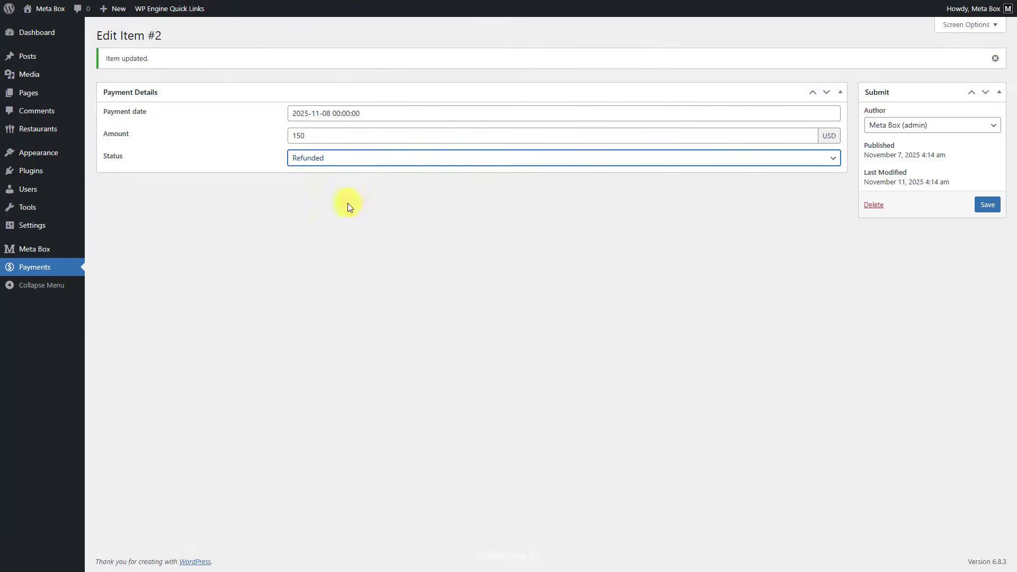
left_click(988, 205)
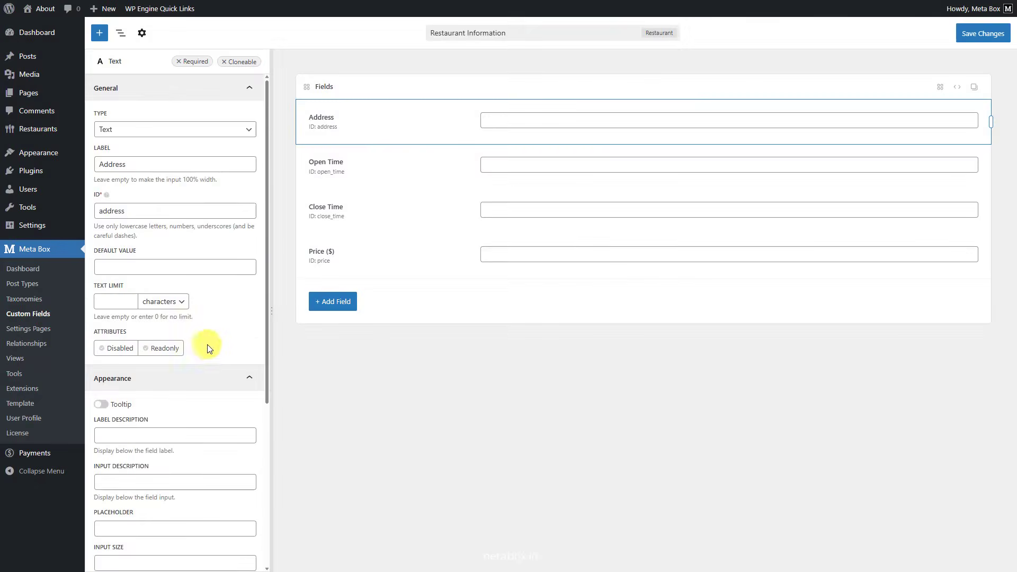
Step: Enable the admin columns option for the Address field in the Restaurant Information field group
scroll(211, 346, "down", 2)
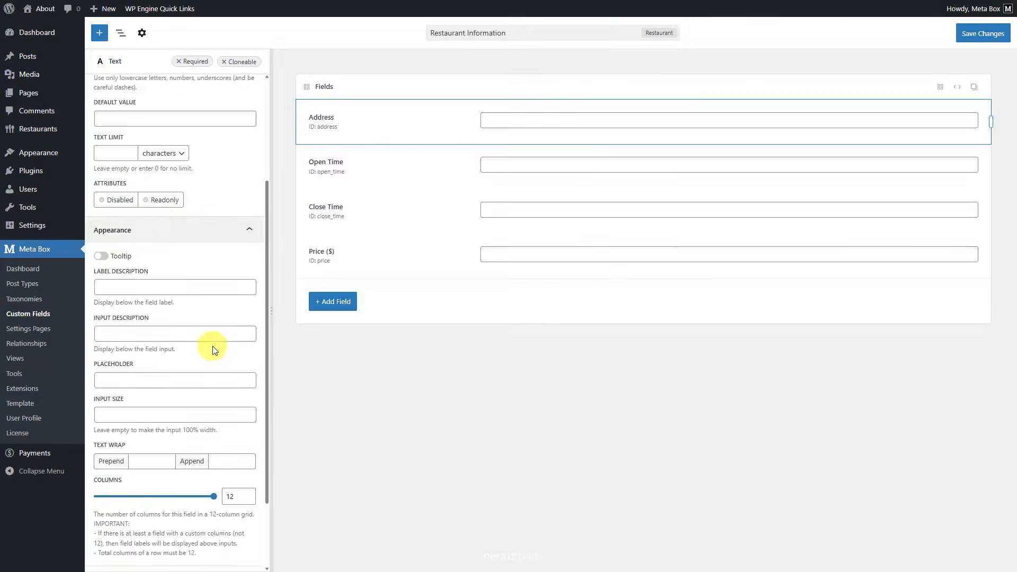
scroll(212, 346, "down", 2)
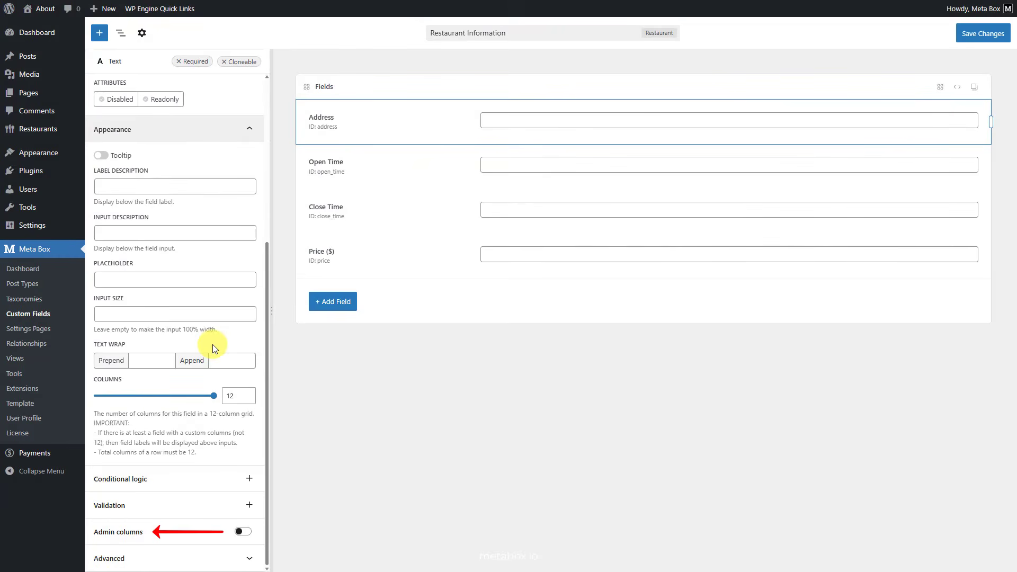
left_click(243, 531)
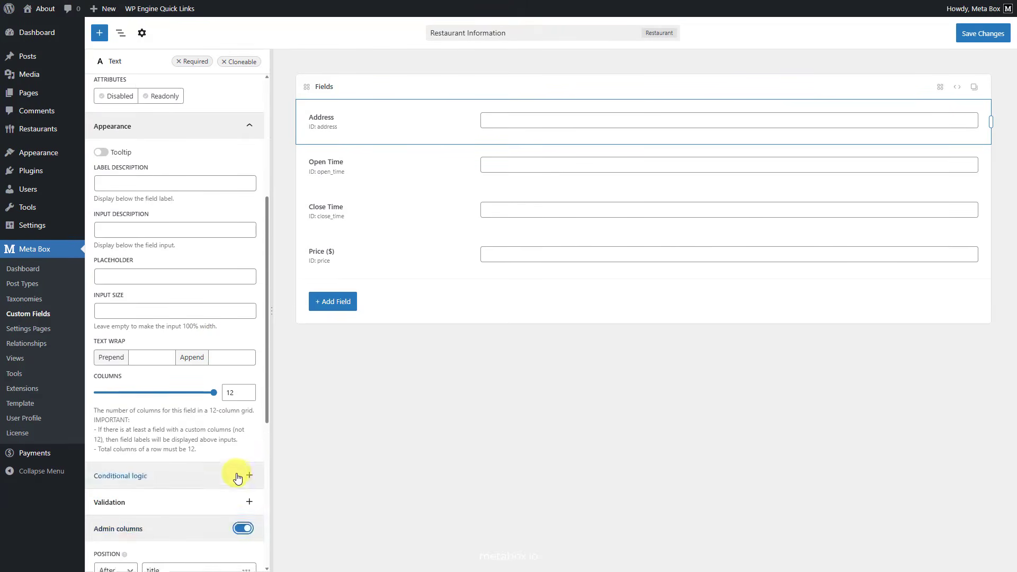
Step: Set the Address admin column's width to 20% and save the field group changes
scroll(238, 478, "down", 6)
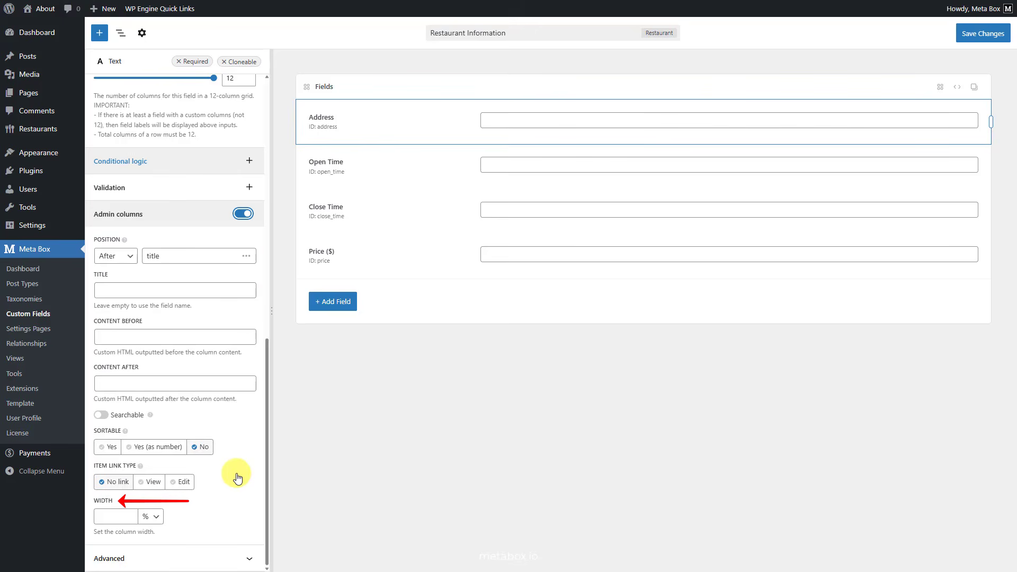
left_click(117, 517)
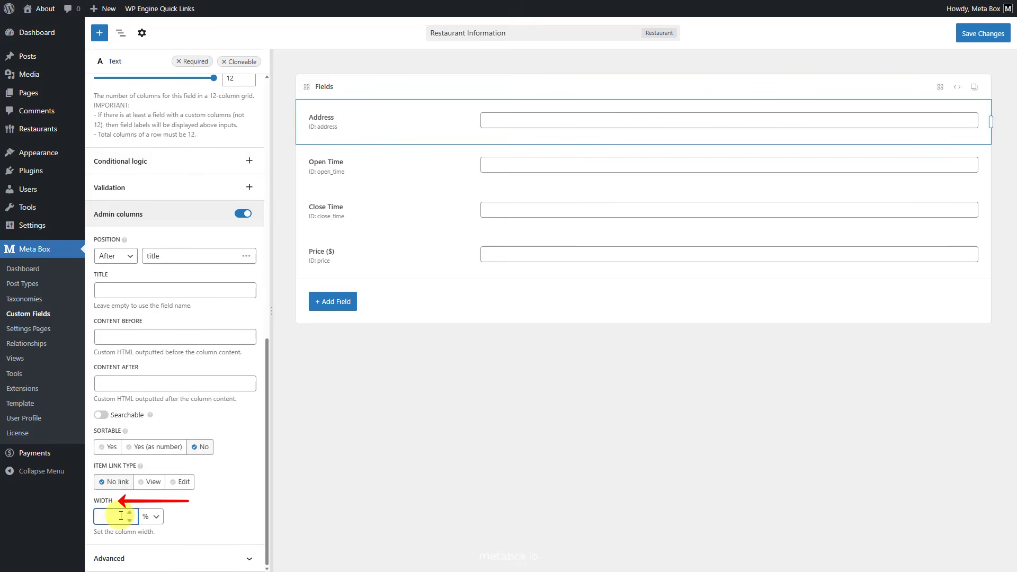
type("20")
left_click(979, 34)
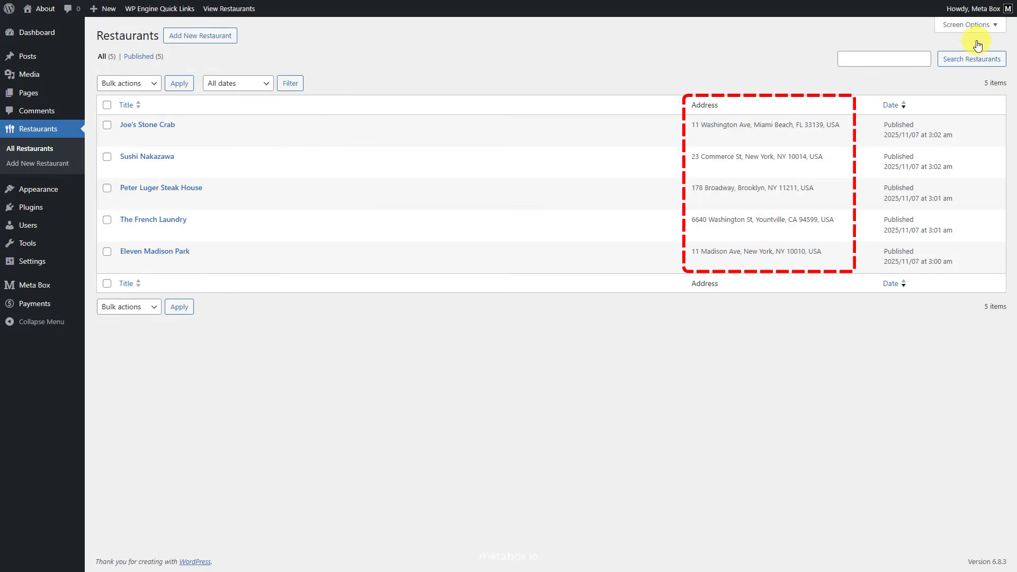
Step: Inspect the Address cell of Joe's Stone Crab in the browser's developer tools
right_click(715, 126)
left_click(755, 380)
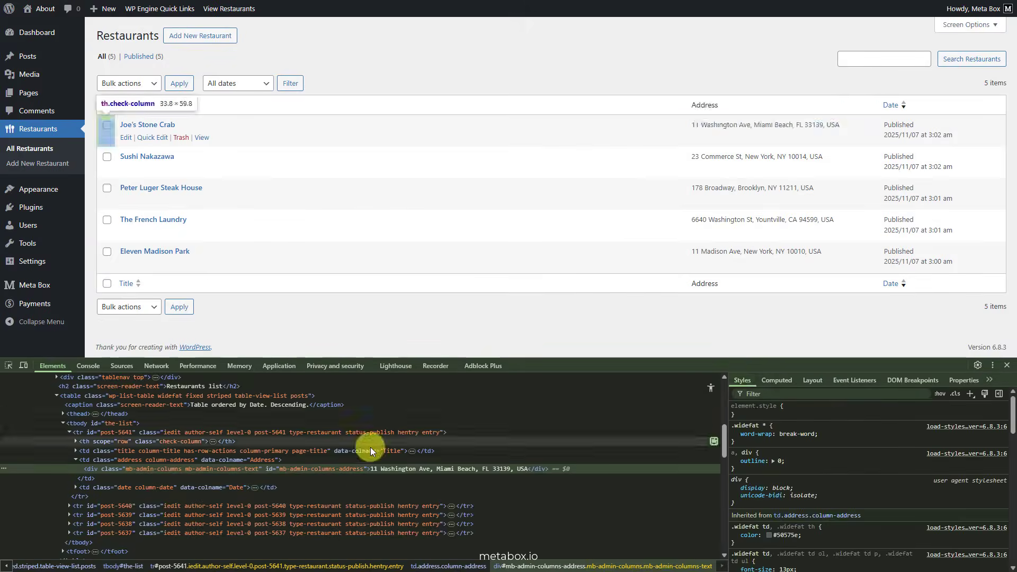
Step: Set the Open Time admin column's width to 100 px and save the field group changes
scroll(868, 455, "down", 2)
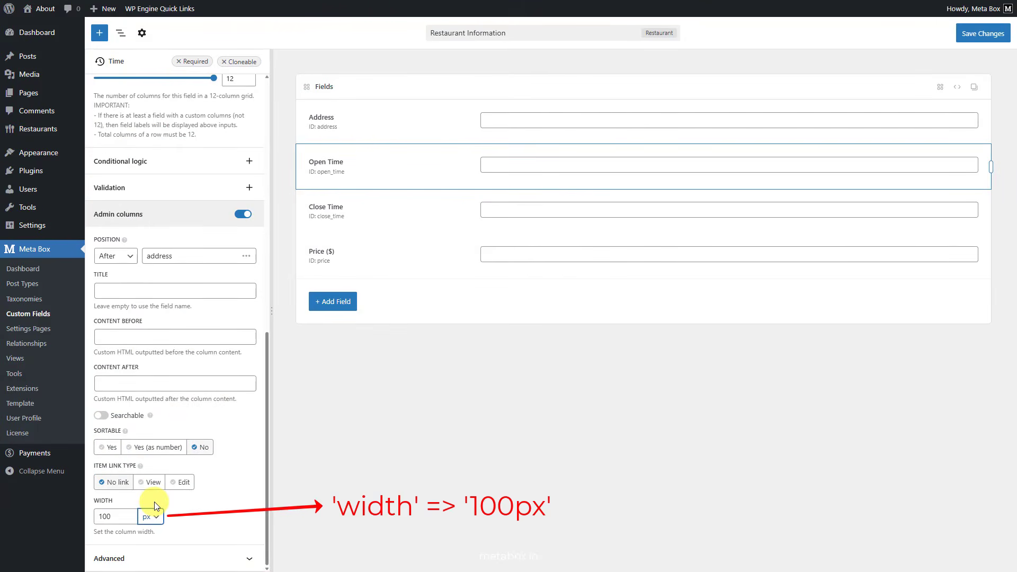
left_click(979, 36)
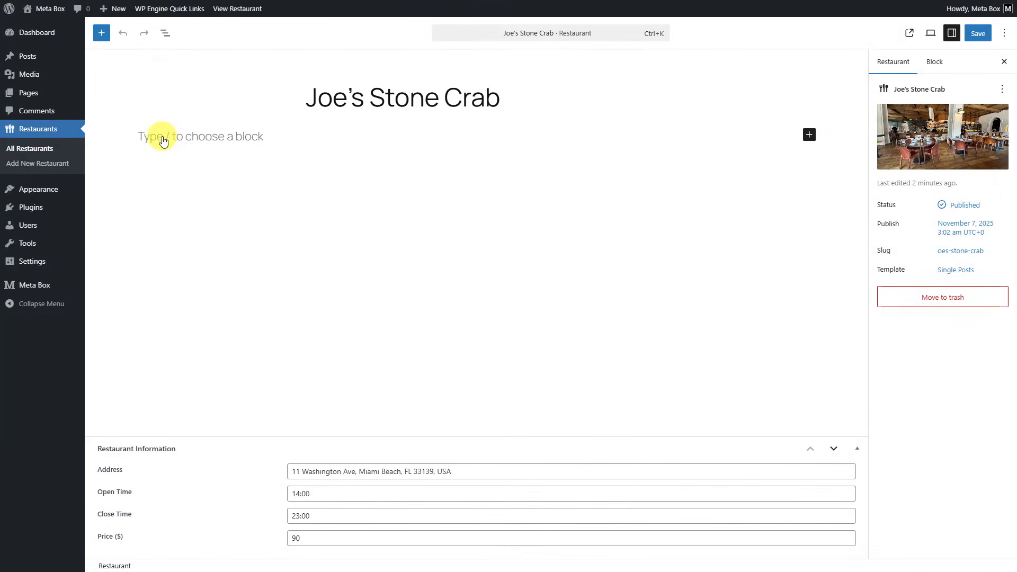
Step: Insert a View block into the content of the Joe's Stone Crab restaurant post
left_click(809, 134)
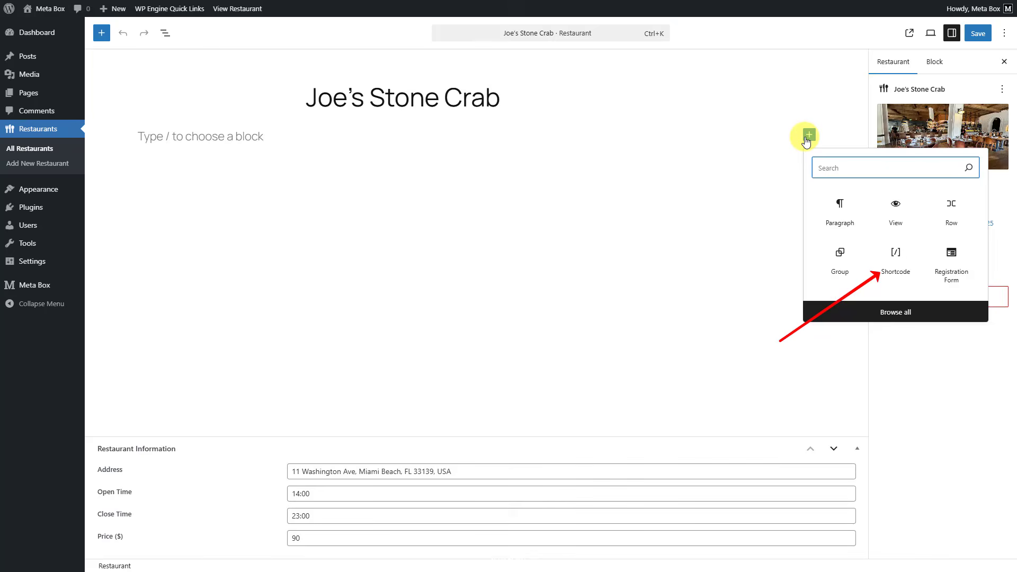
type("view")
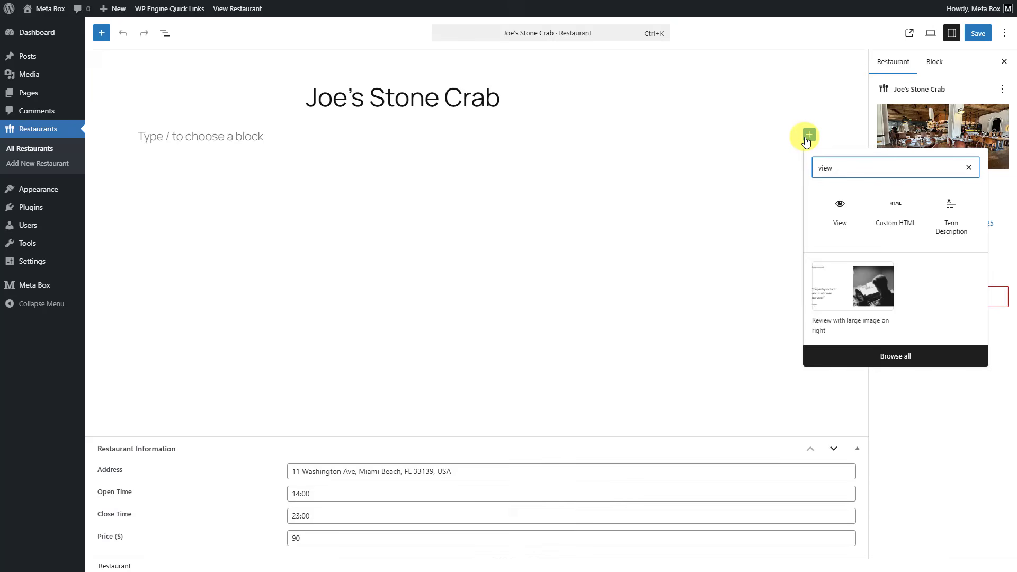
left_click(849, 208)
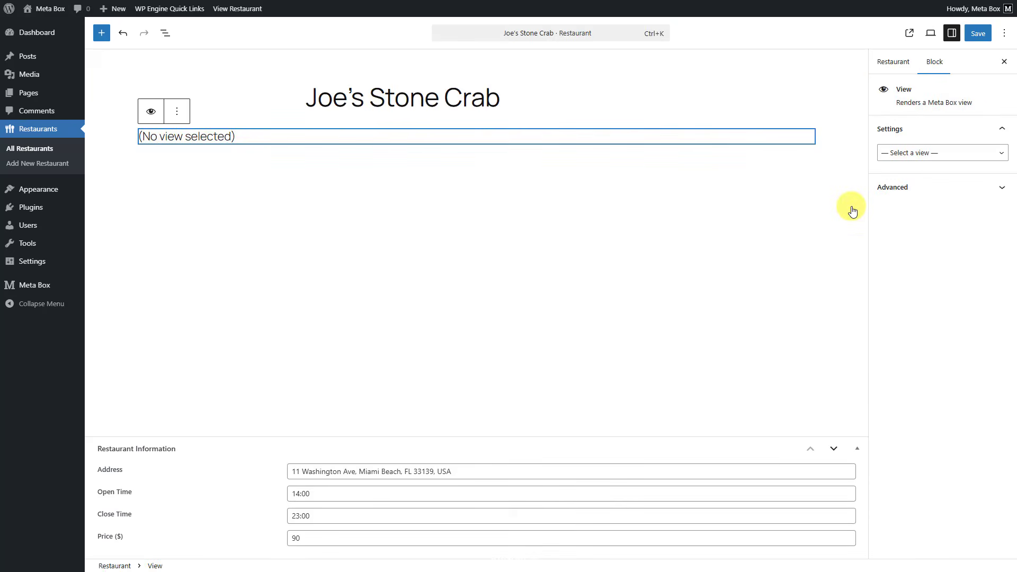
Step: Assign the Restaurant Template view to the block, save the post and view the published page
left_click(954, 153)
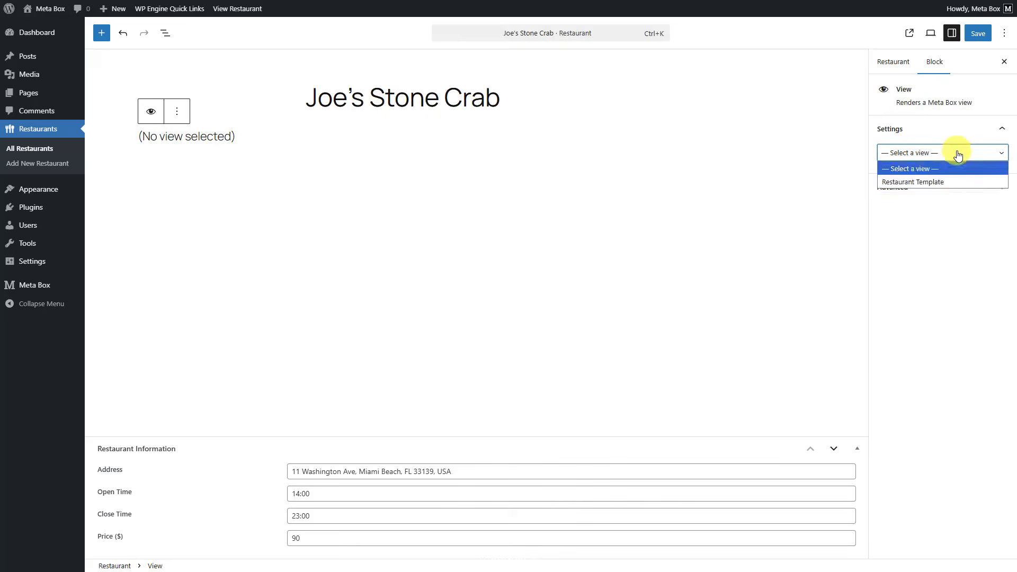
left_click(953, 182)
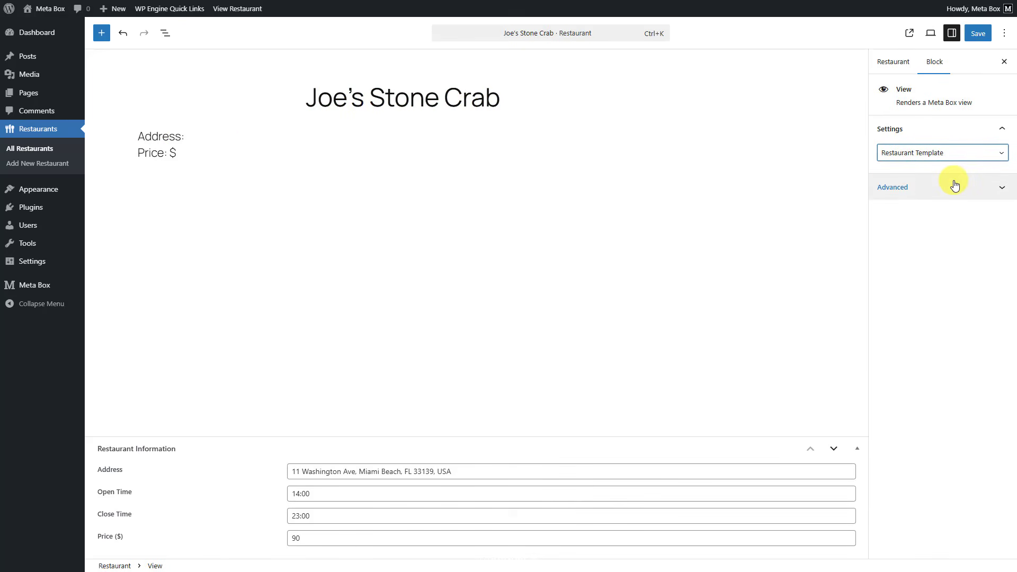
left_click(977, 33)
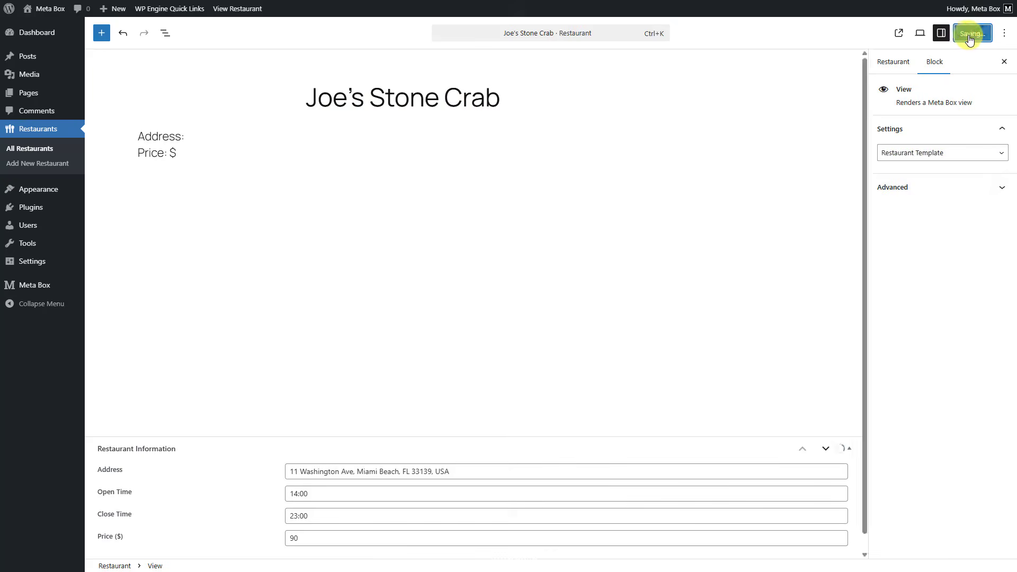
left_click(915, 37)
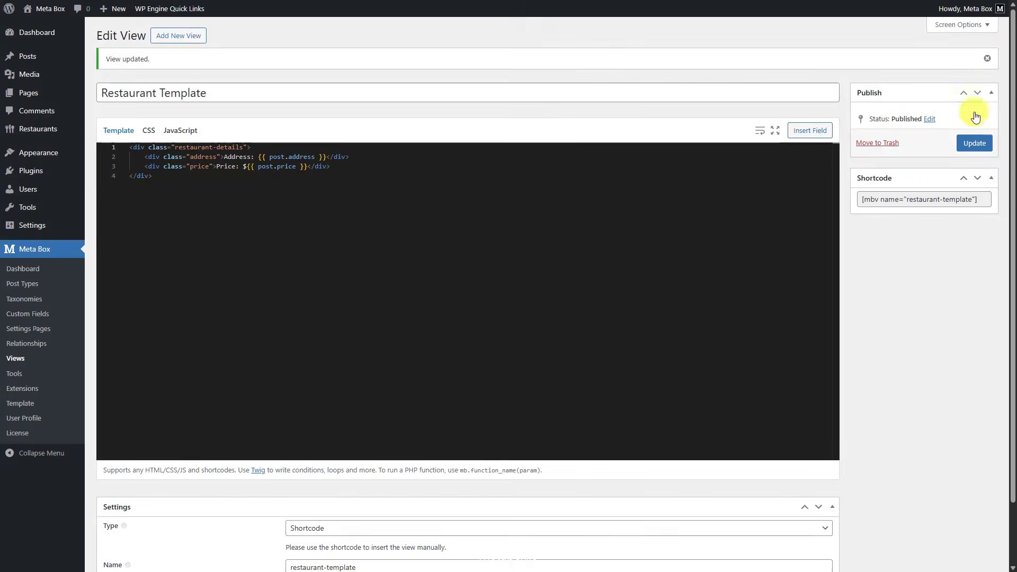
Step: Extend the Restaurant Template view with Open Time and Close Time lines plus CSS styling, and update the view
left_click(361, 167)
type("<div class=\"open-time\">Open Time: {{ post.open_time | date('H:i') }}</div>     <div class=\"close-time\">Close Time: {{ post.close_time | date('H:i') }}</div>")
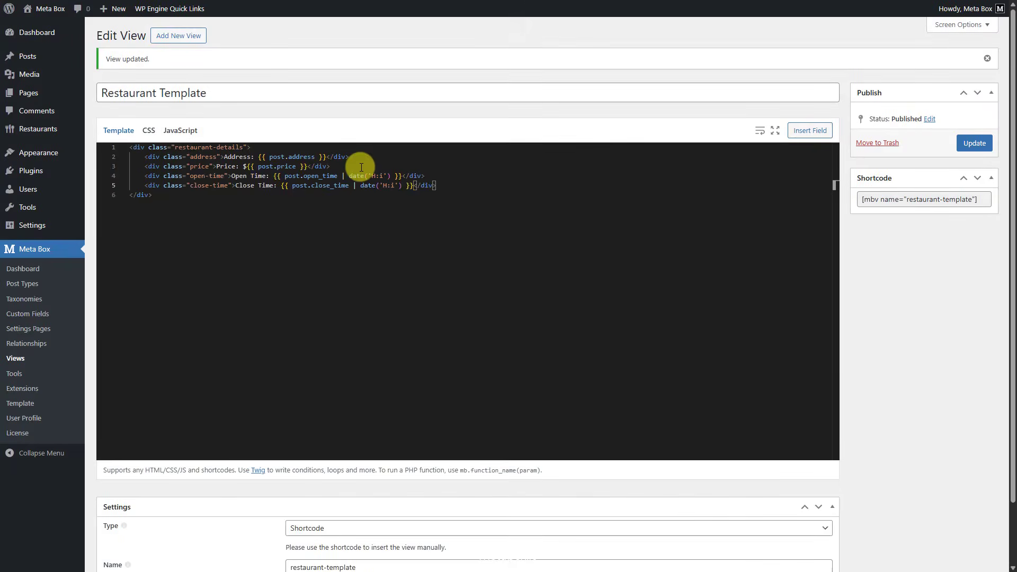
left_click(149, 131)
type(".restaurant-details {     margin: 20px 0;     padding: 24px;     background: #ffffff;     border-radius: 10px;     border: 1px solid #e5e5e5;     width: 100%;     box-sizing: border-box; }  .restaurant-details div {     padding: 14px 0;     font-size: 18px;     line-height: 1.6;     font-weight: 500;     border-bottom: 1px solid #f0f0f0; }  .restaurant-details div:last-child {     border-bottom: none; }  .address {     color: #2b5dff; }  .price {     color: #d99100; }  .open-time {     color: #008b4a; }  .close-time {     color: #c0392b; }")
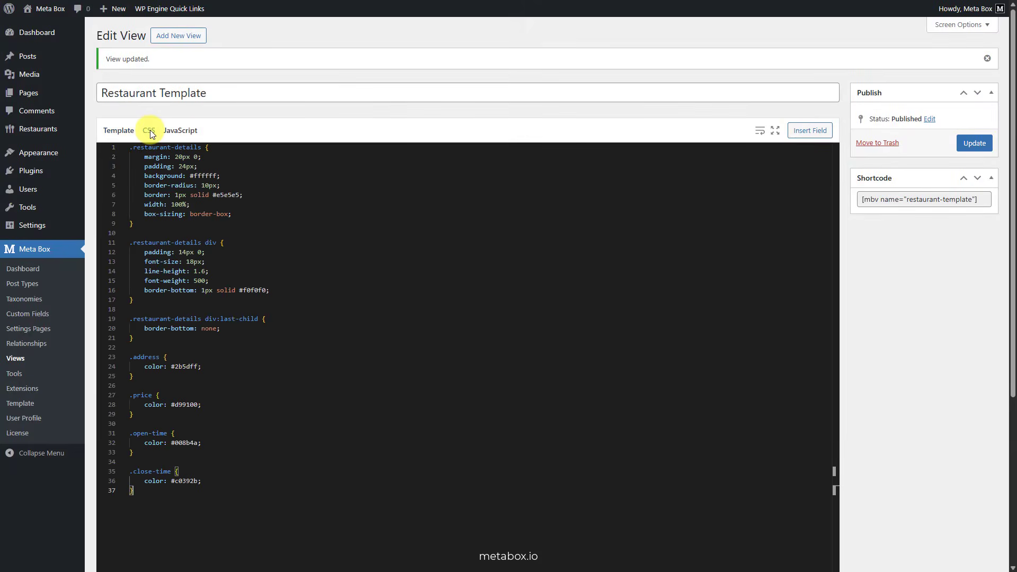
left_click(972, 144)
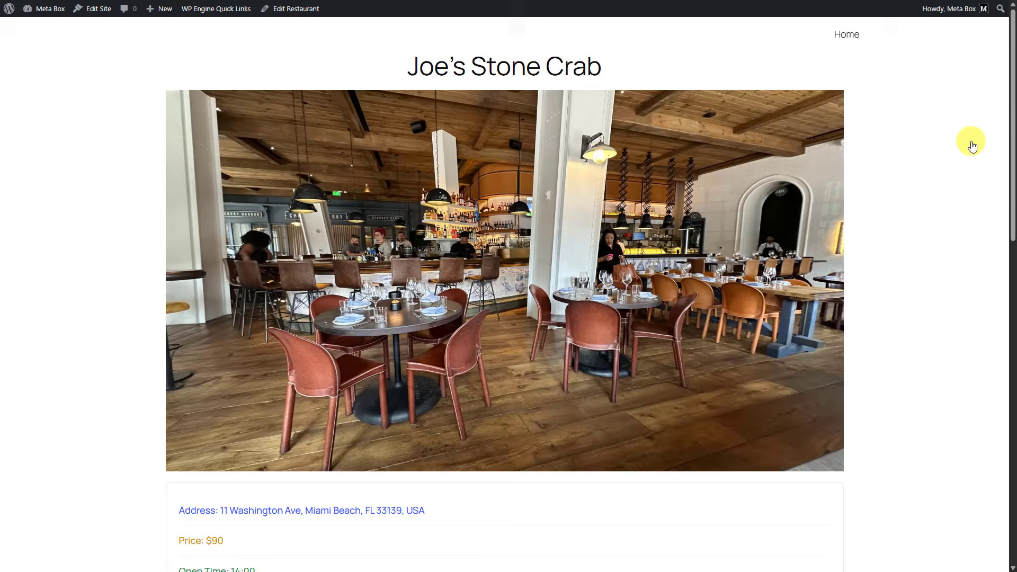
scroll(972, 146, "down", 3)
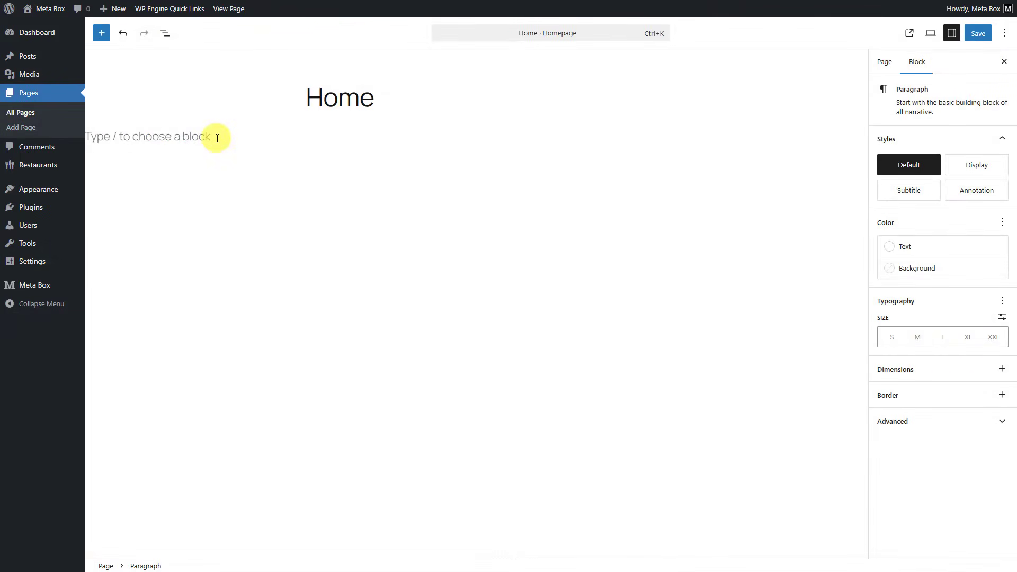
Step: Insert a View block into the Home page content and assign the Hero Section view to it
type("/view")
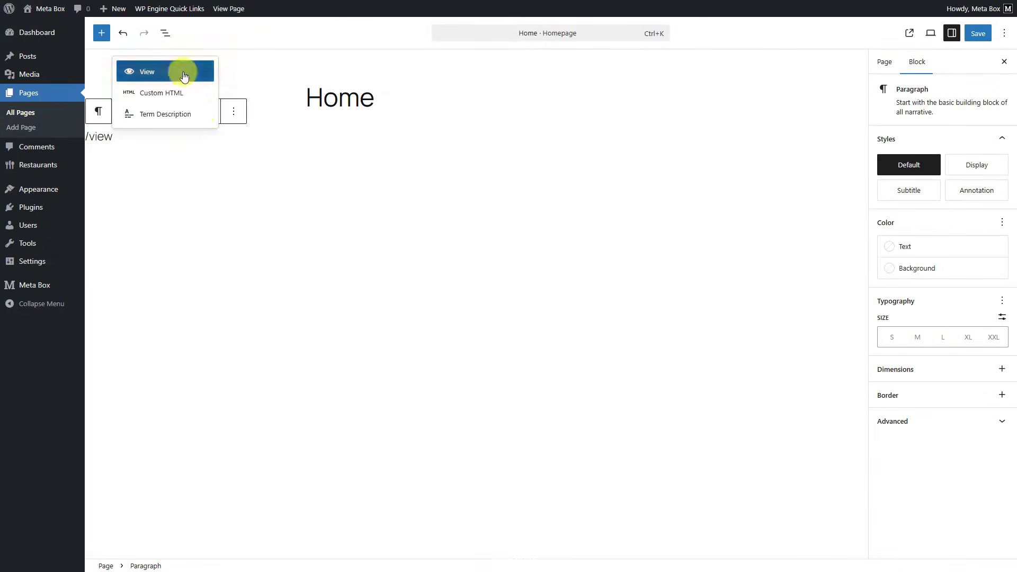
left_click(183, 73)
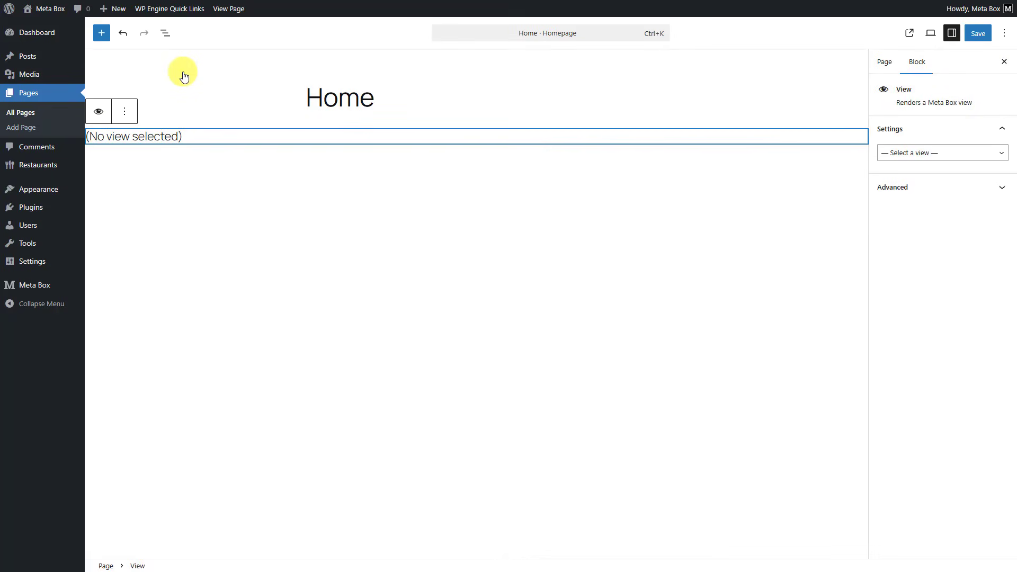
left_click(926, 154)
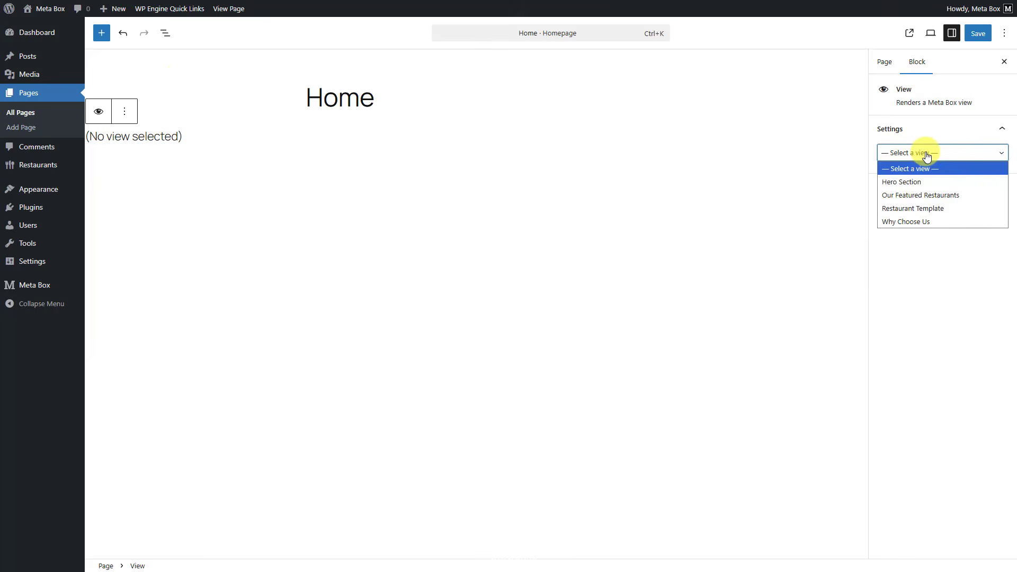
left_click(930, 181)
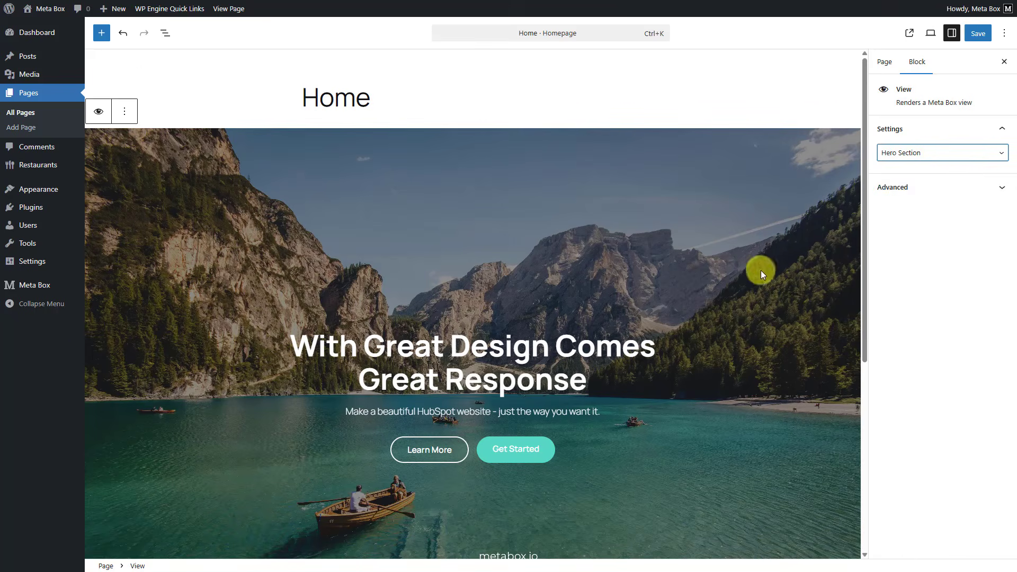
Step: Add a second View block below the hero section and assign the Why Choose Us view to it
scroll(760, 269, "down", 5)
left_click(444, 352)
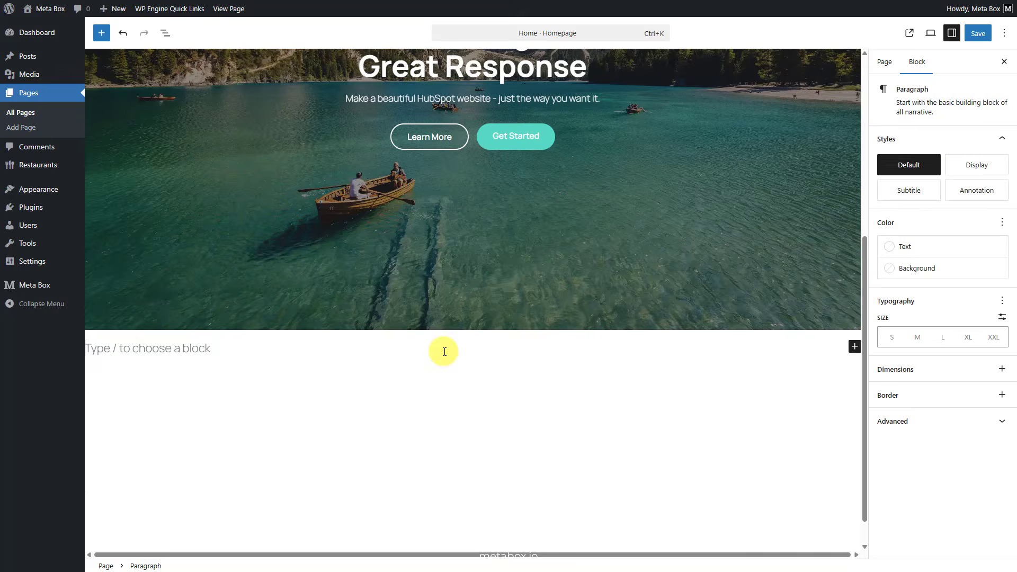
type("/view")
left_click(188, 282)
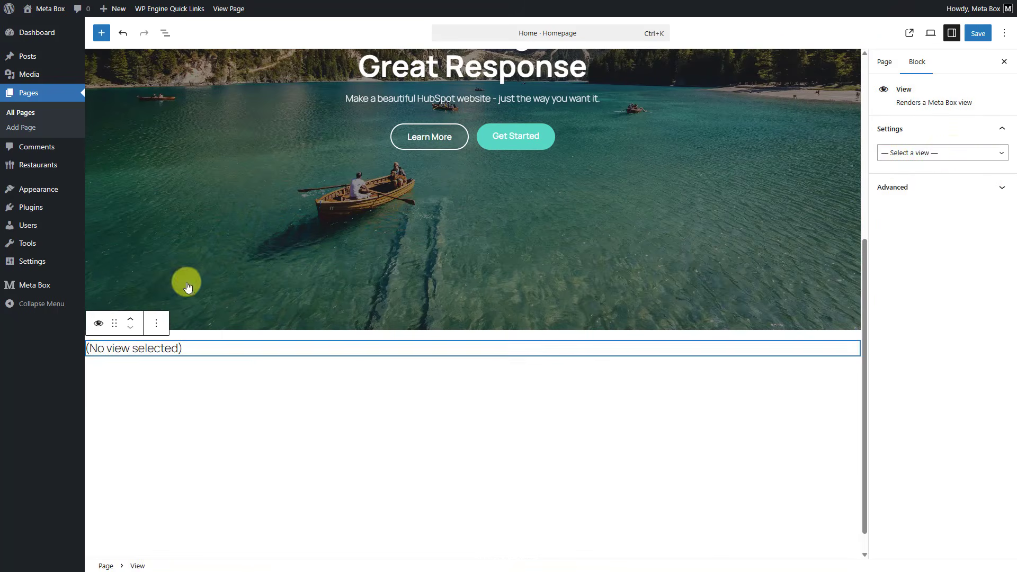
left_click(948, 153)
left_click(952, 225)
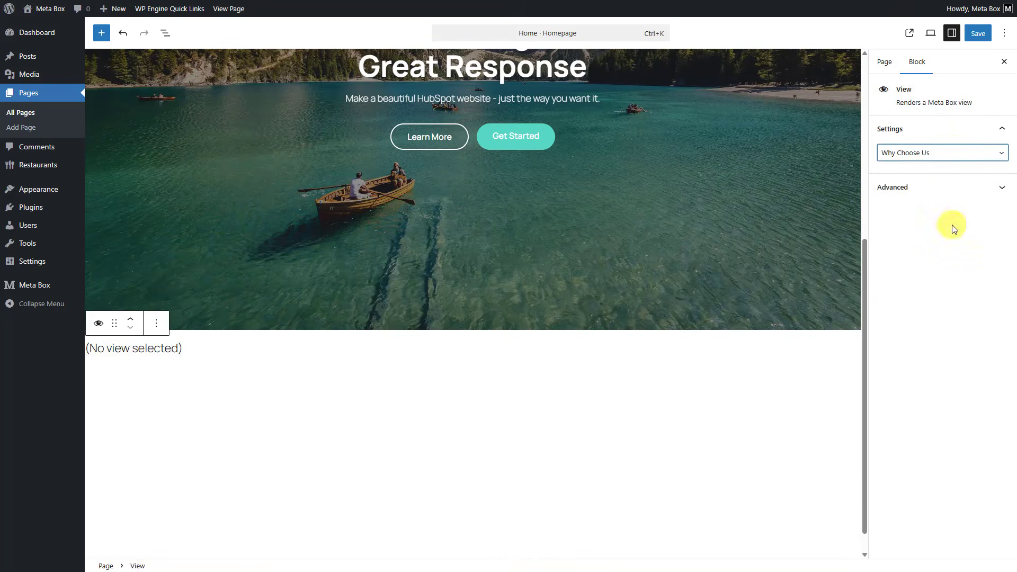
Step: Add a third View block below the Why Choose Us section and assign the Our Featured Restaurants view to it
scroll(704, 360, "down", 5)
left_click(530, 351)
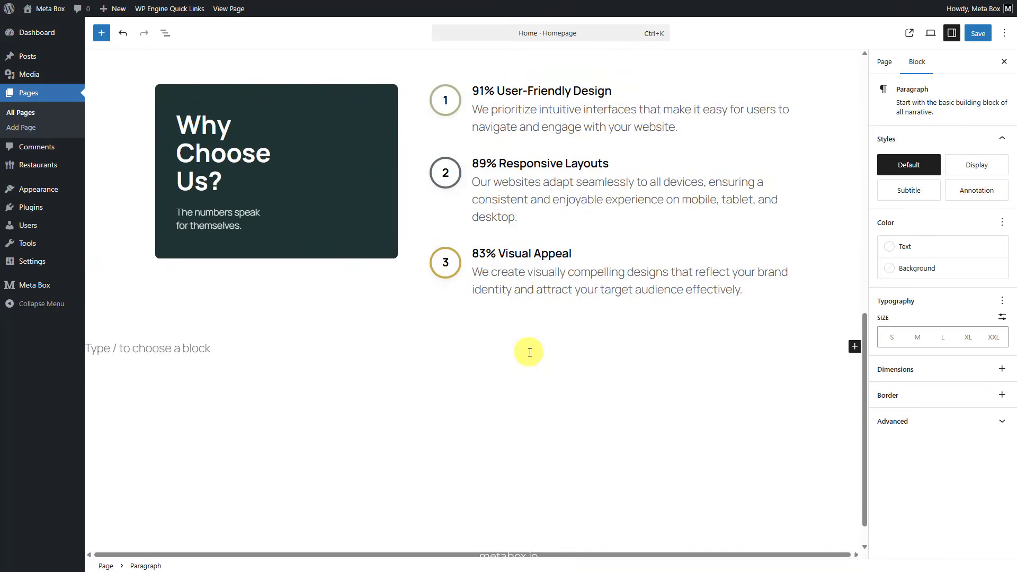
type("/view")
left_click(193, 282)
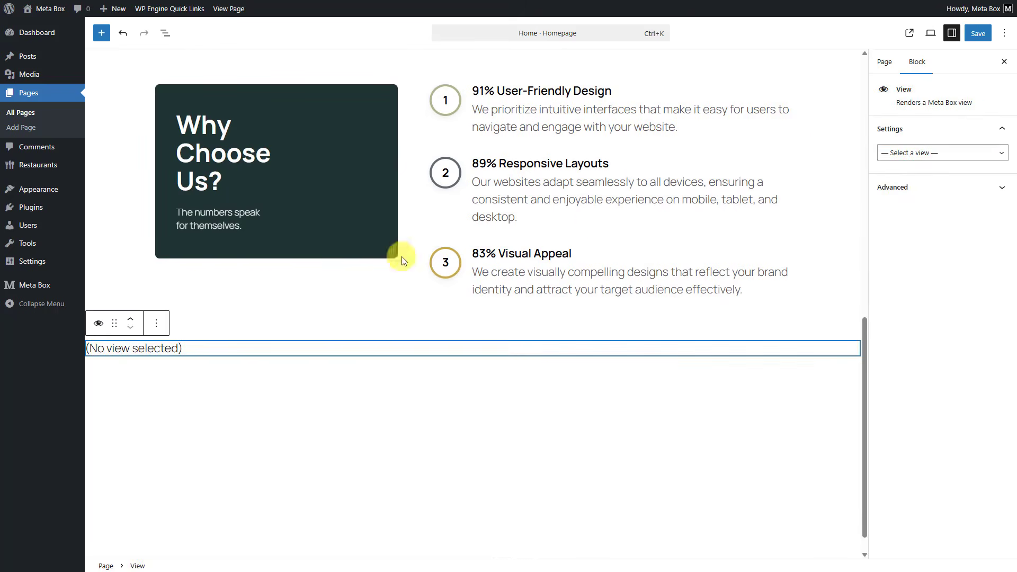
left_click(964, 153)
left_click(965, 195)
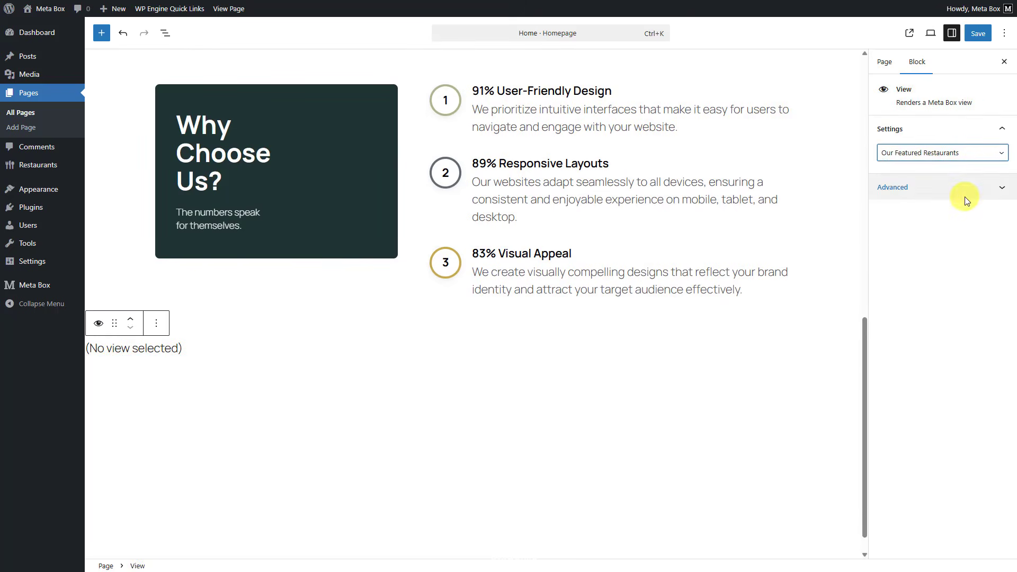
scroll(796, 243, "down", 6)
Step: Display the Home page's block list, select the first View block and save the page
scroll(799, 245, "up", 9)
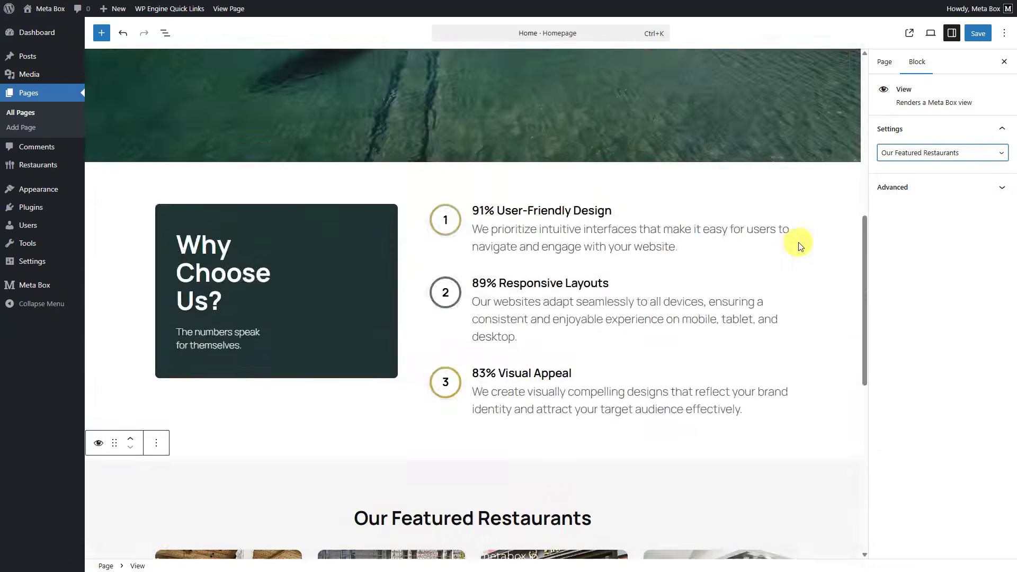
scroll(799, 244, "up", 10)
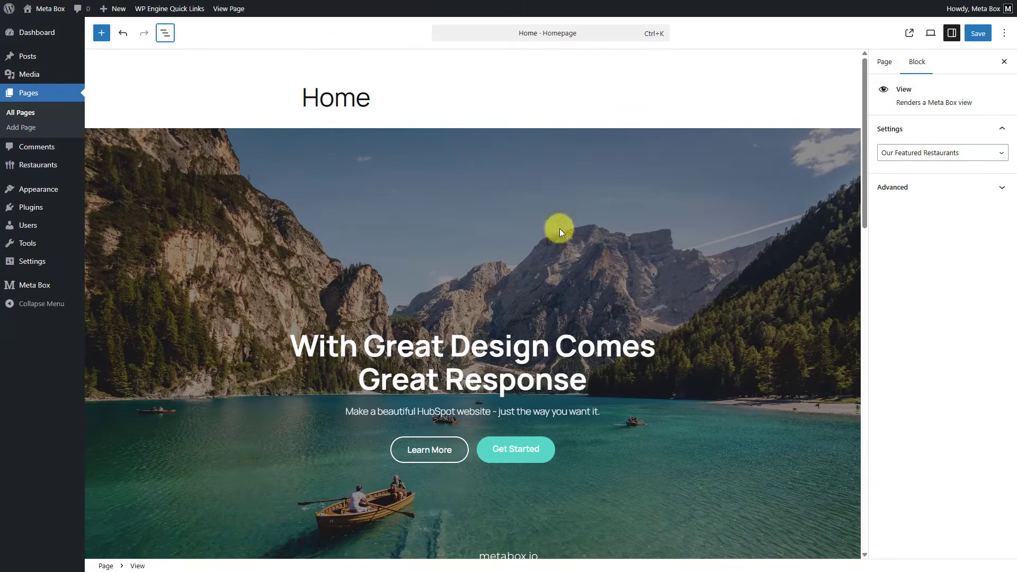
left_click(166, 33)
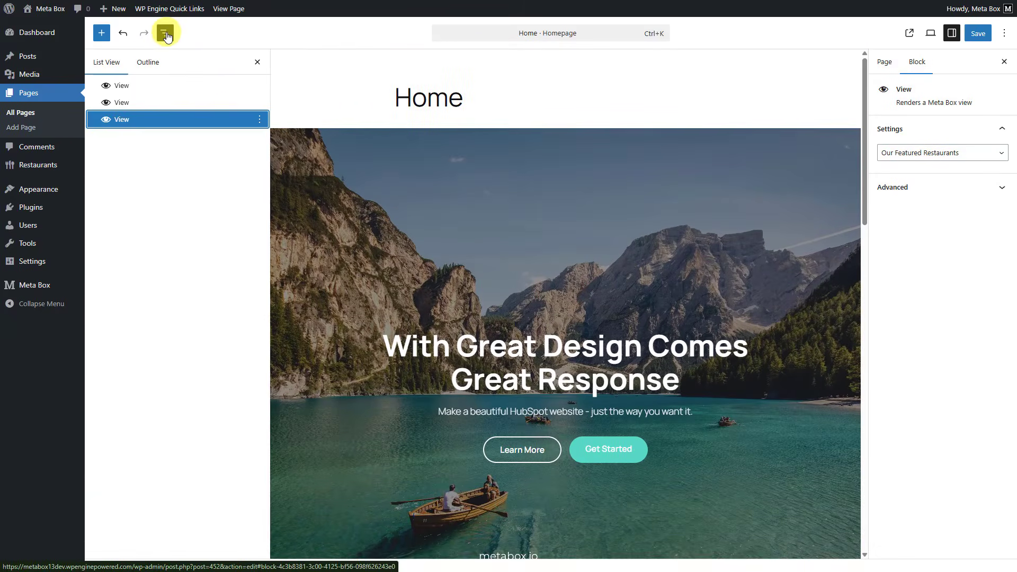
key("Up")
key("Up")
key("Return")
left_click(975, 35)
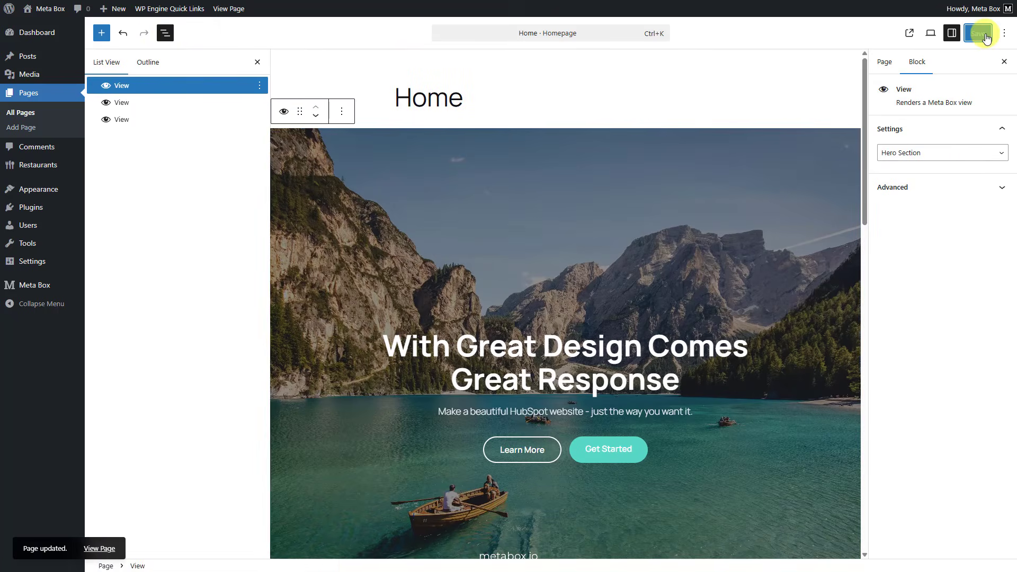
Step: View the published Home page and look through all of its sections
left_click(909, 34)
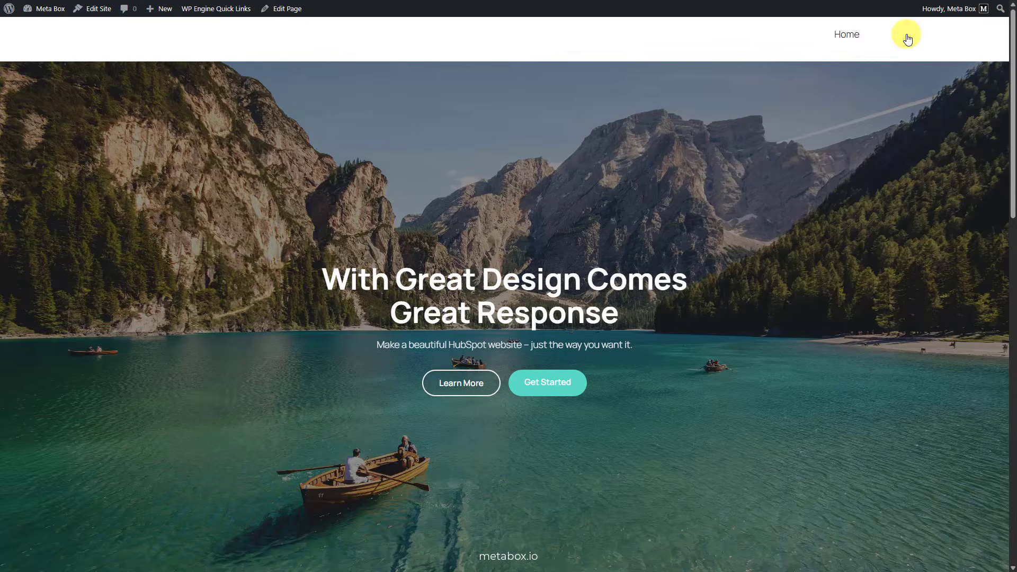
scroll(906, 51, "down", 15)
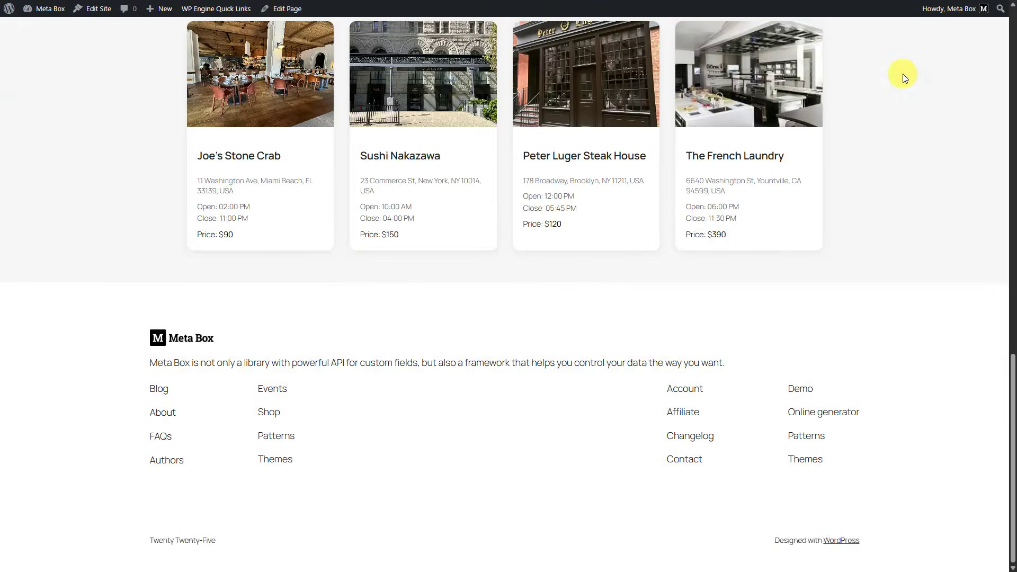
scroll(903, 74, "up", 15)
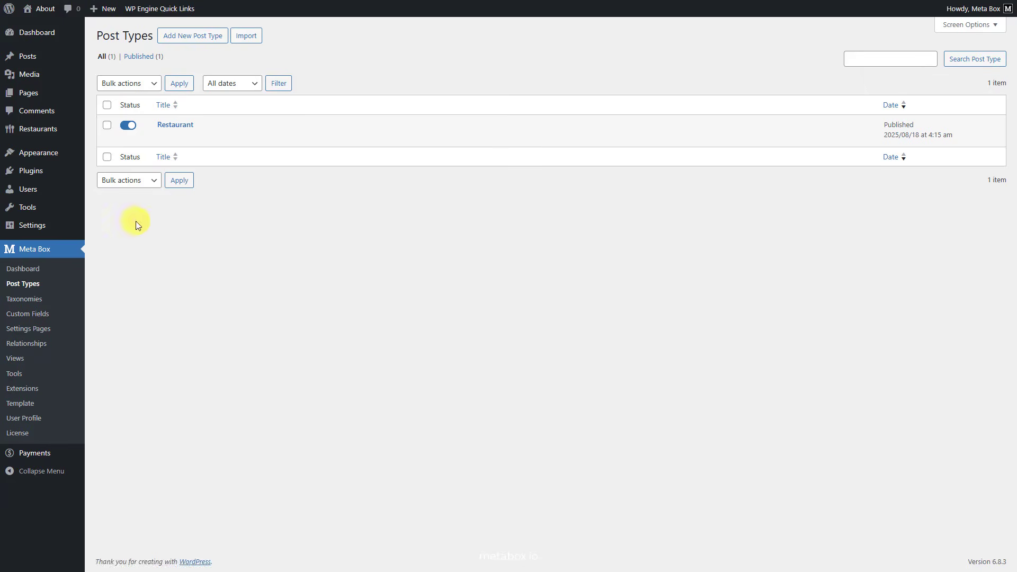
Step: Enable the "Add toggle status column" feature for the Restaurant post type and save the changes
left_click(162, 140)
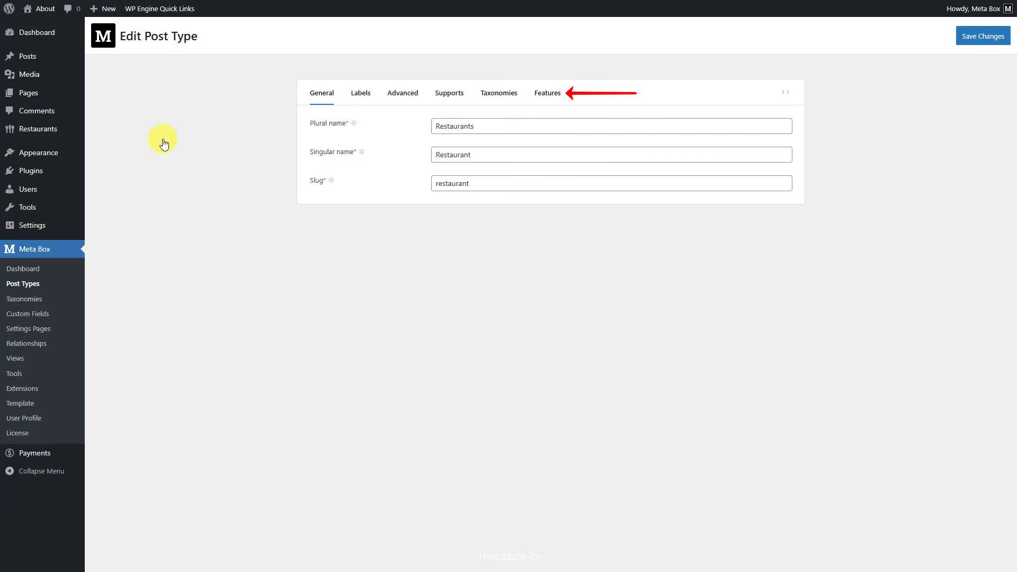
left_click(557, 94)
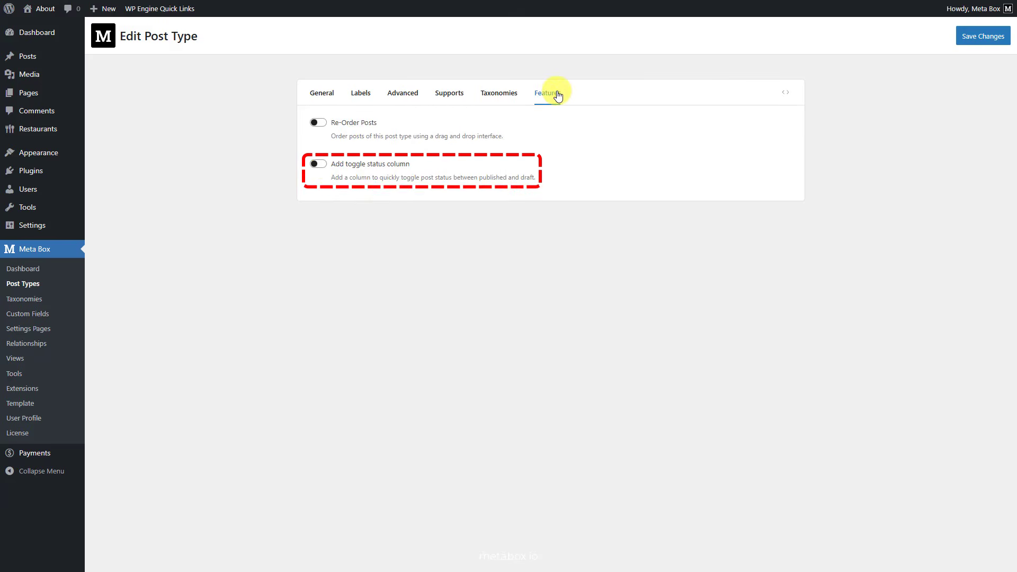
left_click(324, 167)
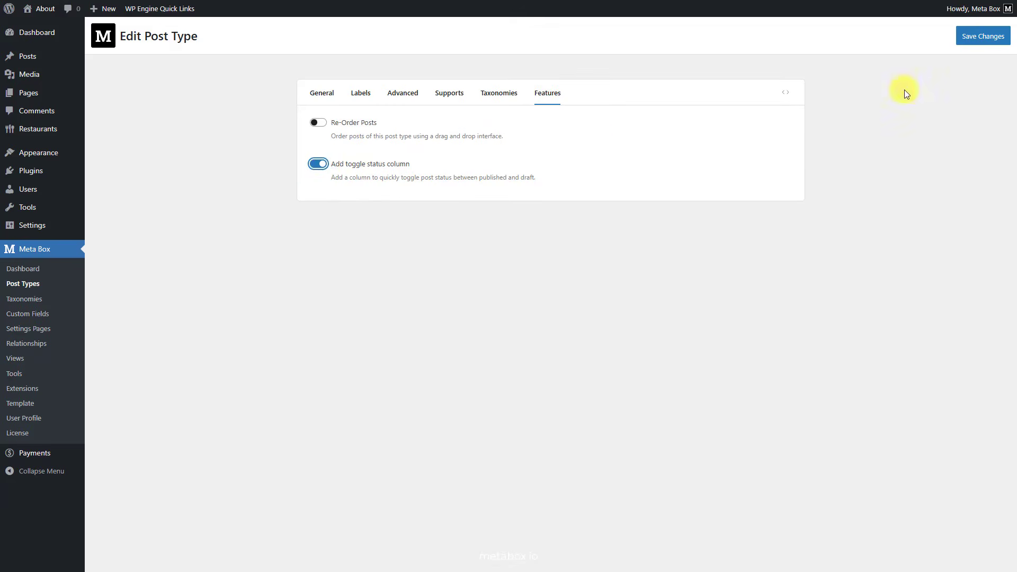
left_click(981, 40)
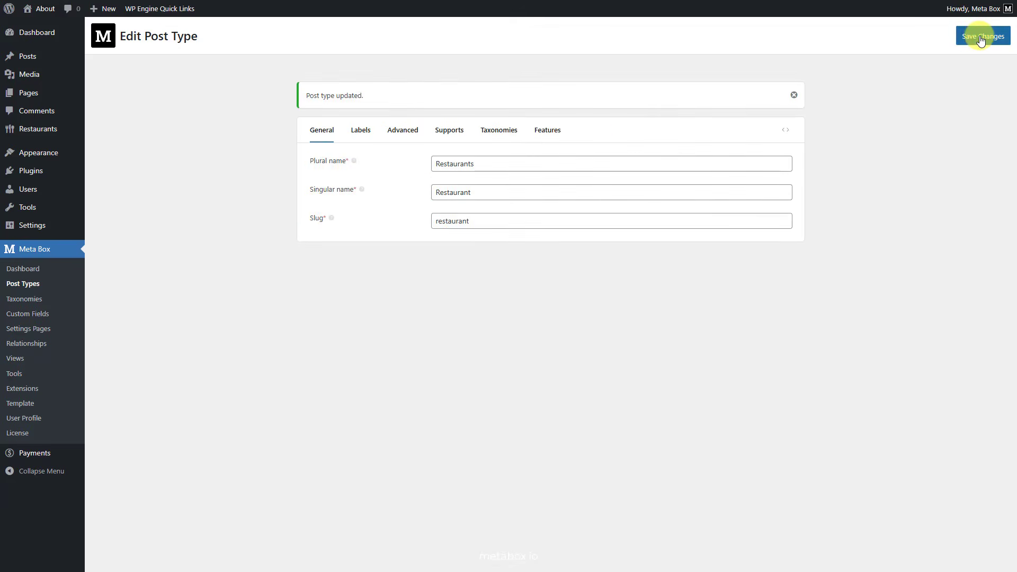
Step: In the list of all restaurants, toggle Joe's Stone Crab's status off and back on, and toggle the status of Peter Luger Steak House
mouse_move(80, 129)
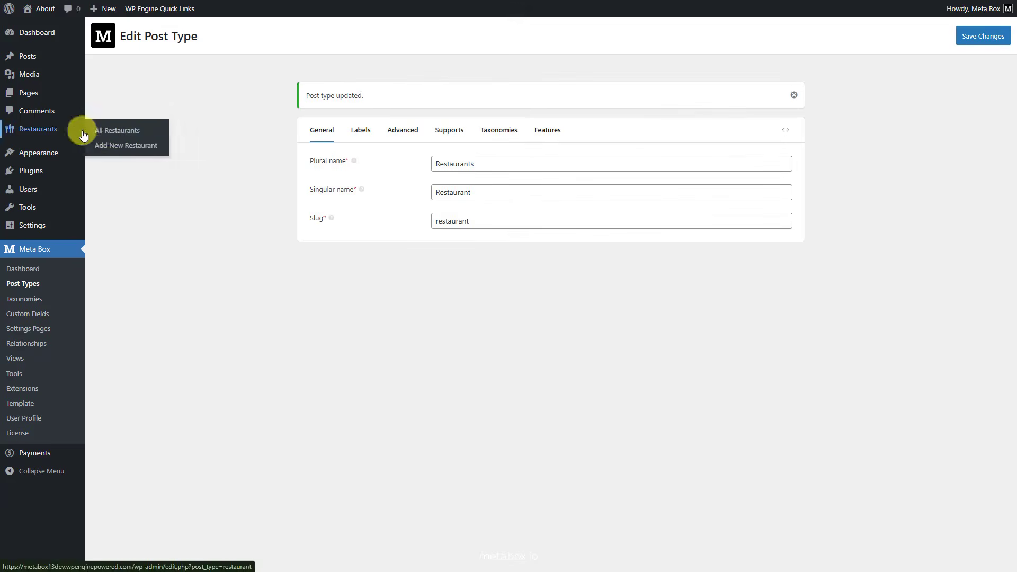
left_click(115, 133)
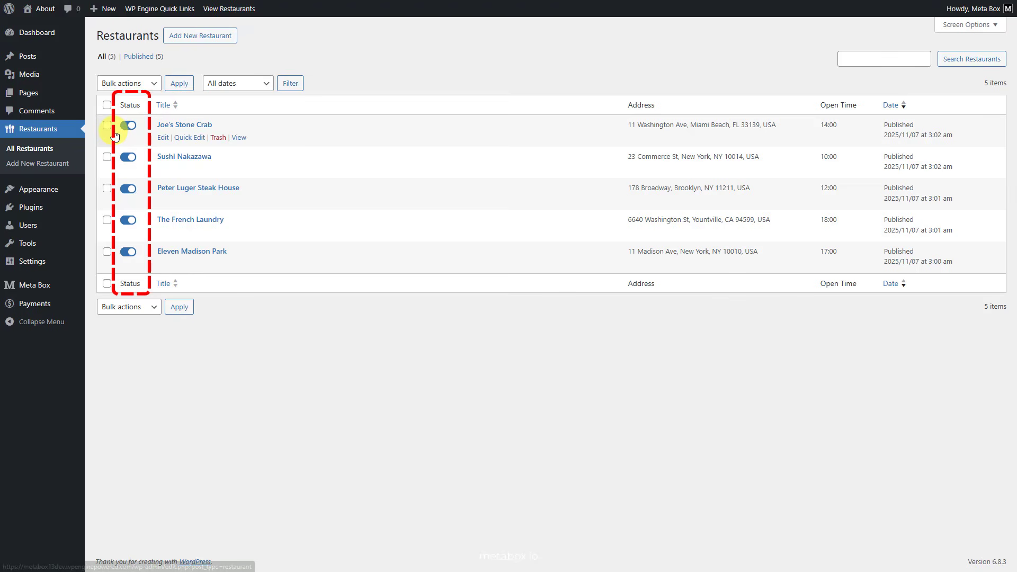
left_click(126, 127)
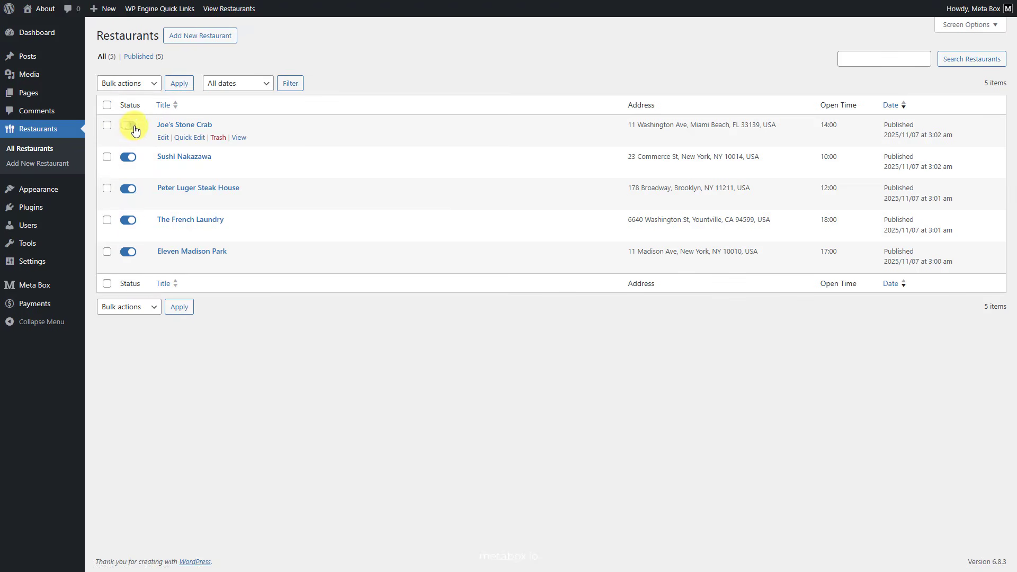
left_click(135, 130)
left_click(128, 190)
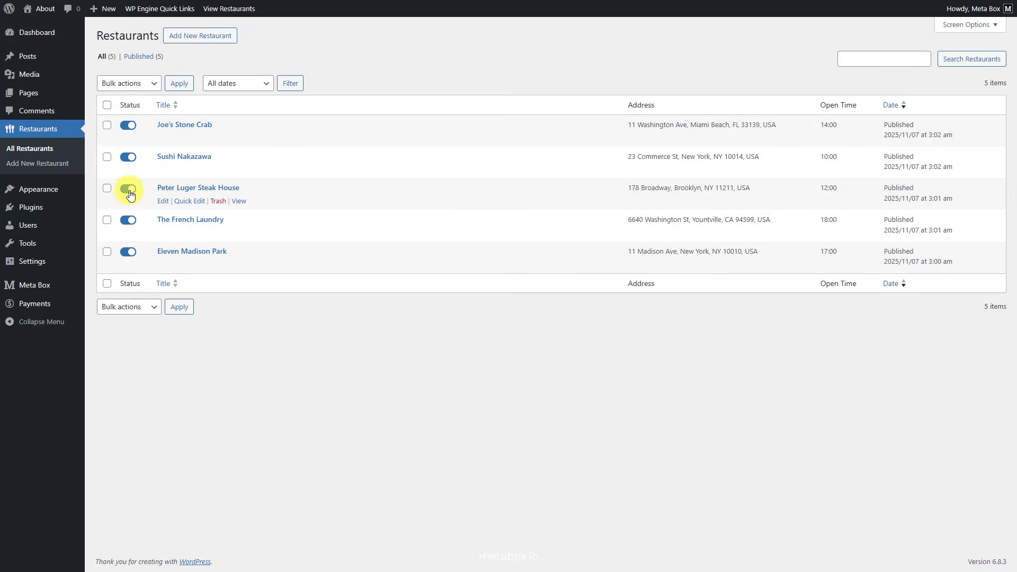